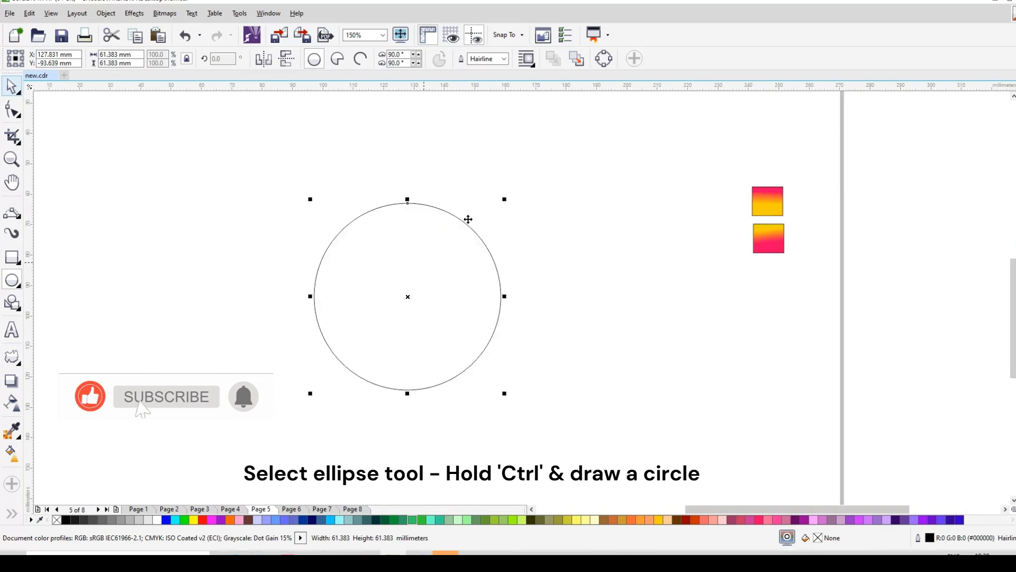
# Create a concentric copy of the circle scaled down to about 47.4%, roughly 29 mm in diameter
pyautogui.moveTo(503, 204); pyautogui.dragTo(485, 250)
pyautogui.rightClick(484, 248)
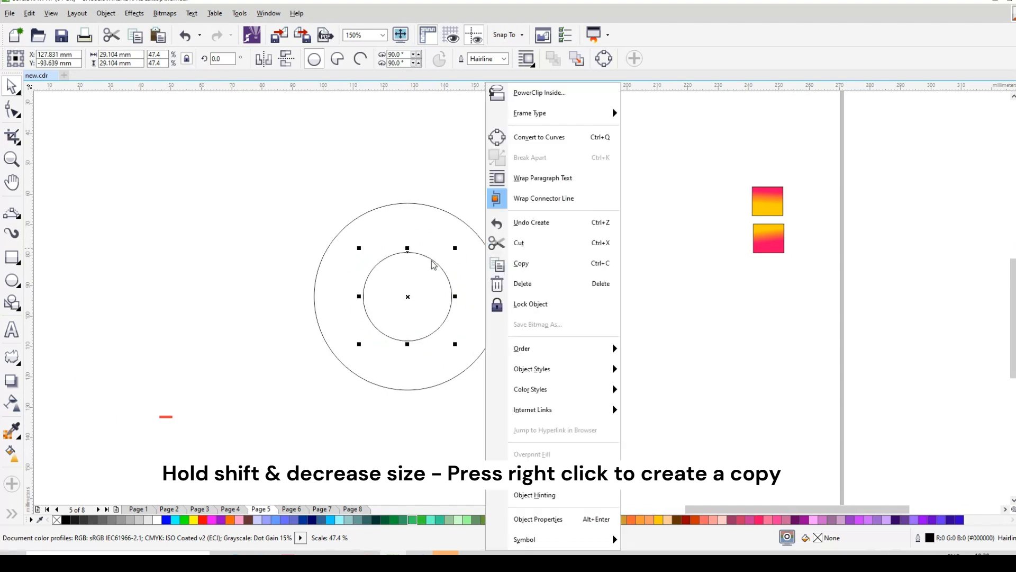
pyautogui.click(448, 197)
pyautogui.scroll(1, 389, 280)
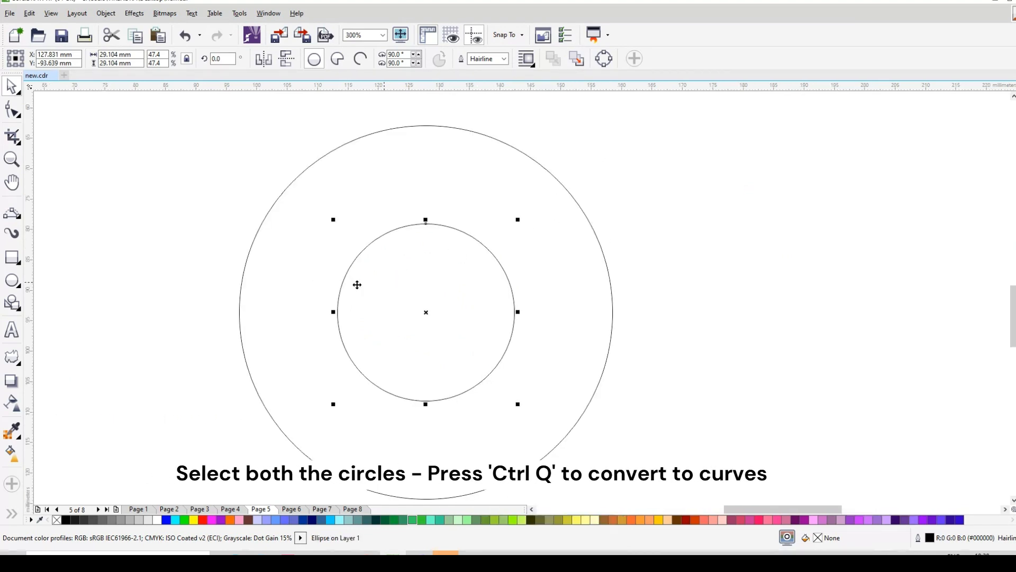
pyautogui.click(16, 215)
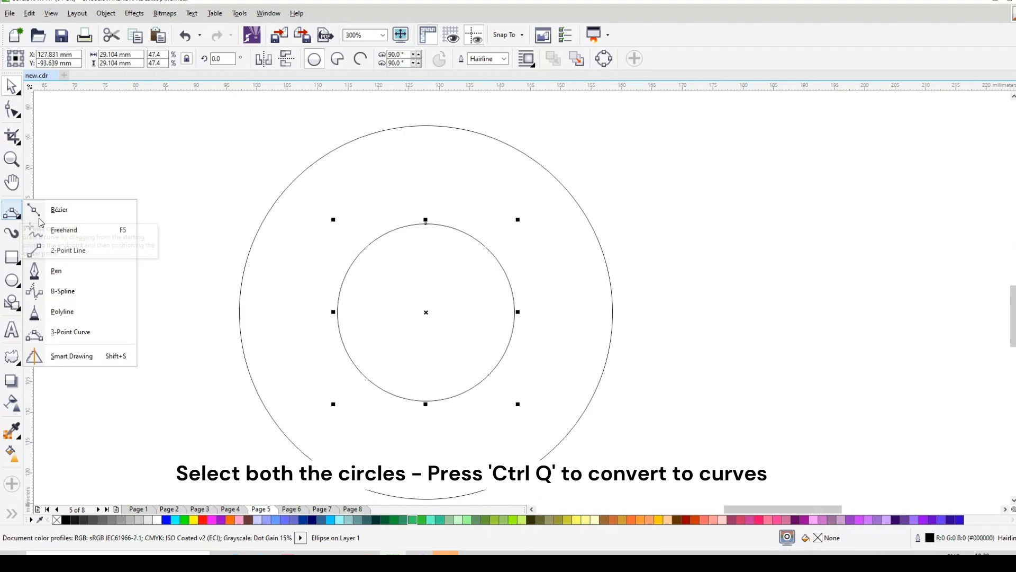
pyautogui.click(79, 332)
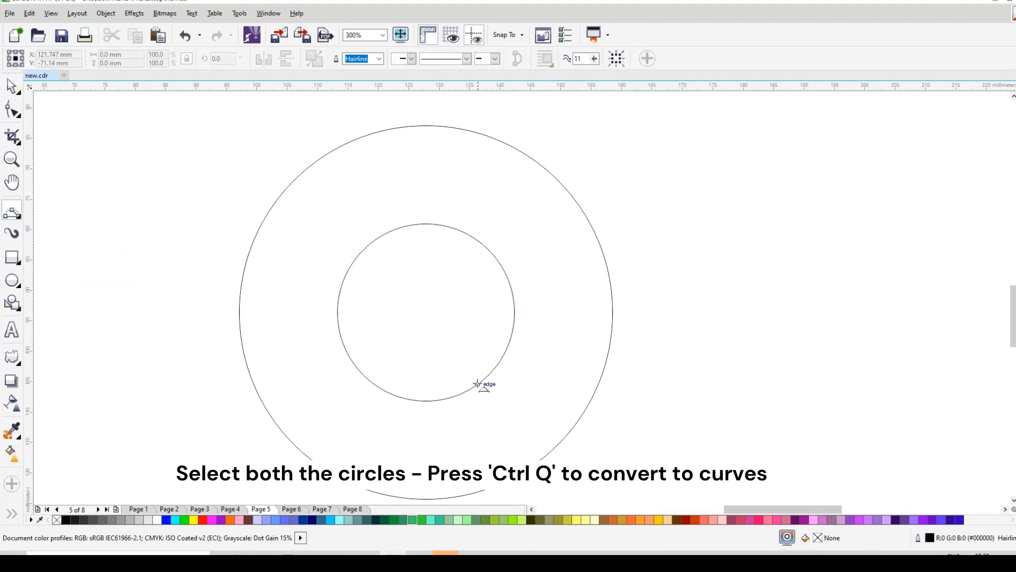
pyautogui.scroll(-1, 266, 127)
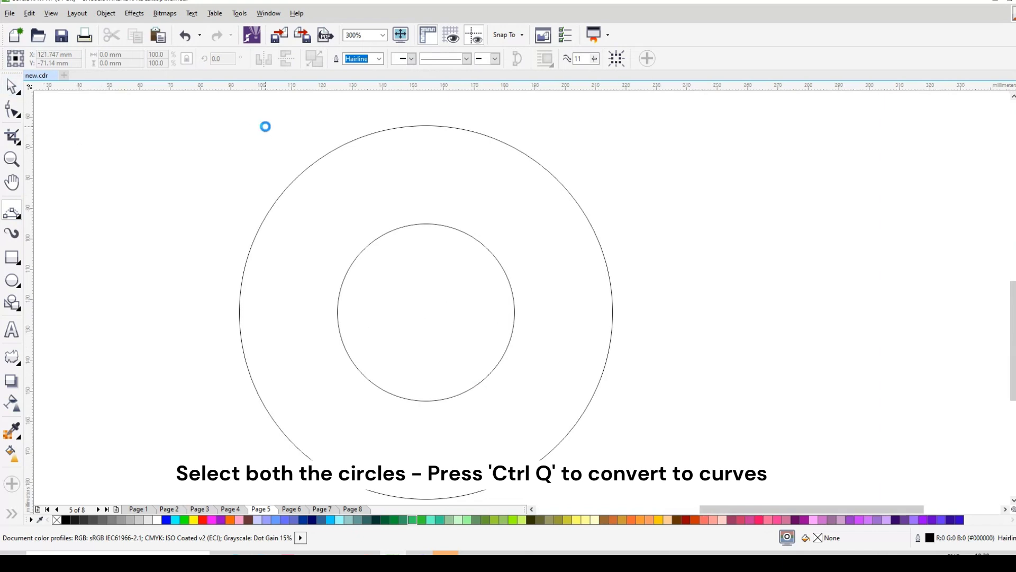
# Select both the inner and outer circles and convert them to curves
pyautogui.press('space')
pyautogui.moveTo(236, 127); pyautogui.dragTo(529, 352)
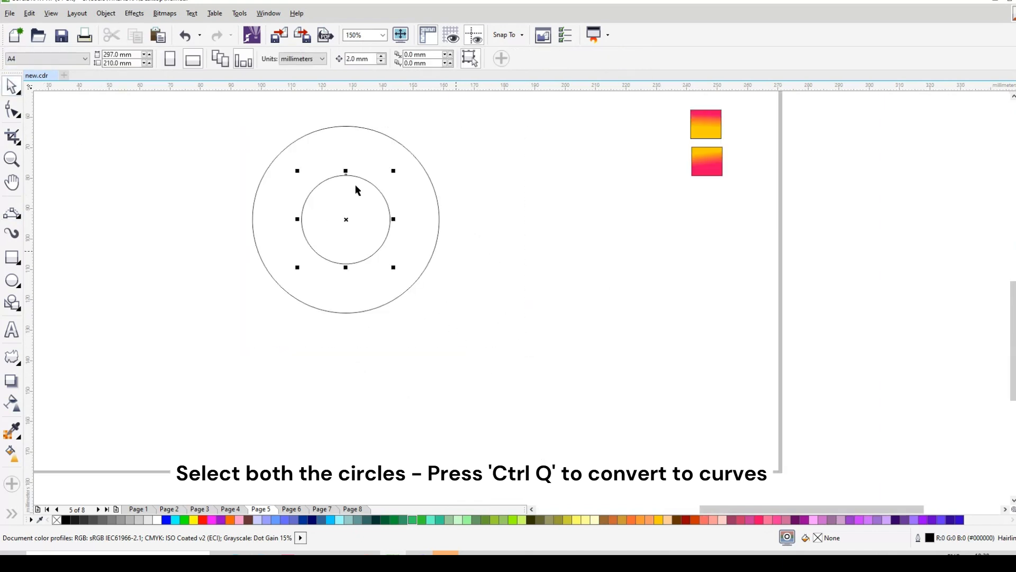
pyautogui.keyDown('shift'); pyautogui.click(342, 139); pyautogui.keyUp('shift')
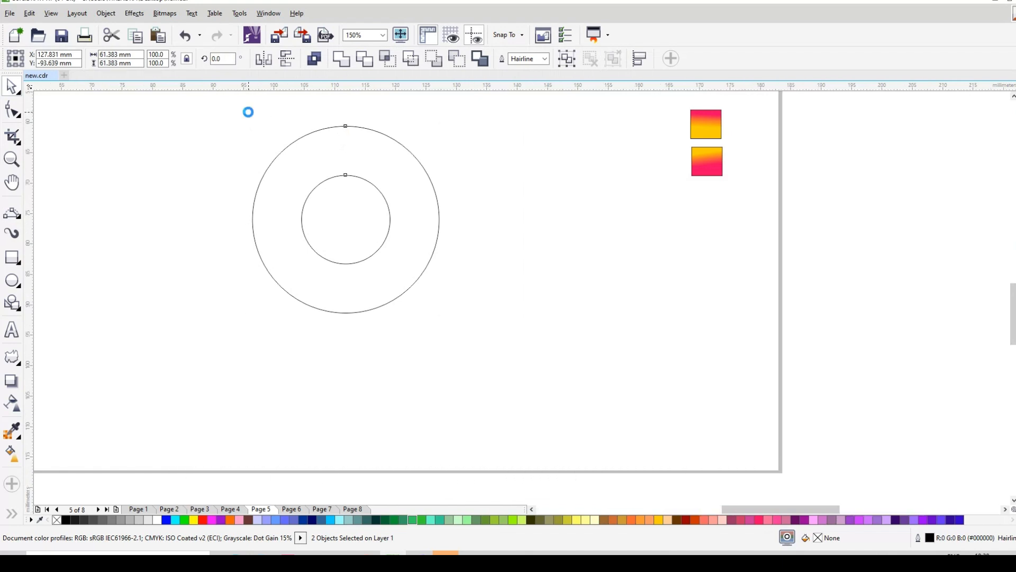
# Draw a slightly bent 3-point curve, about 11 by 45 mm, from the inner circle's lower edge to just above the outer circle
pyautogui.scroll(1, 247, 109)
pyautogui.click(106, 171)
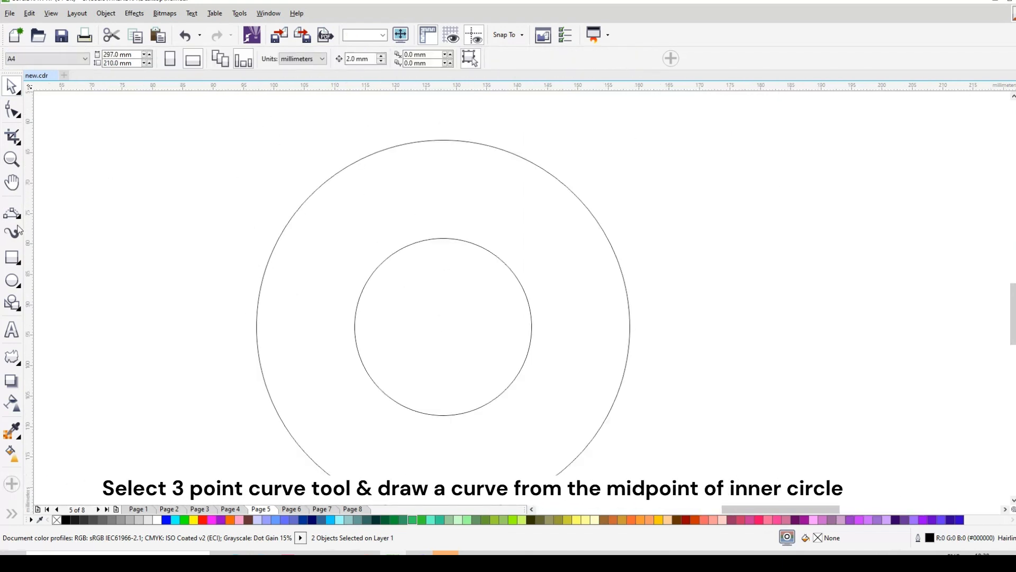
pyautogui.click(11, 213)
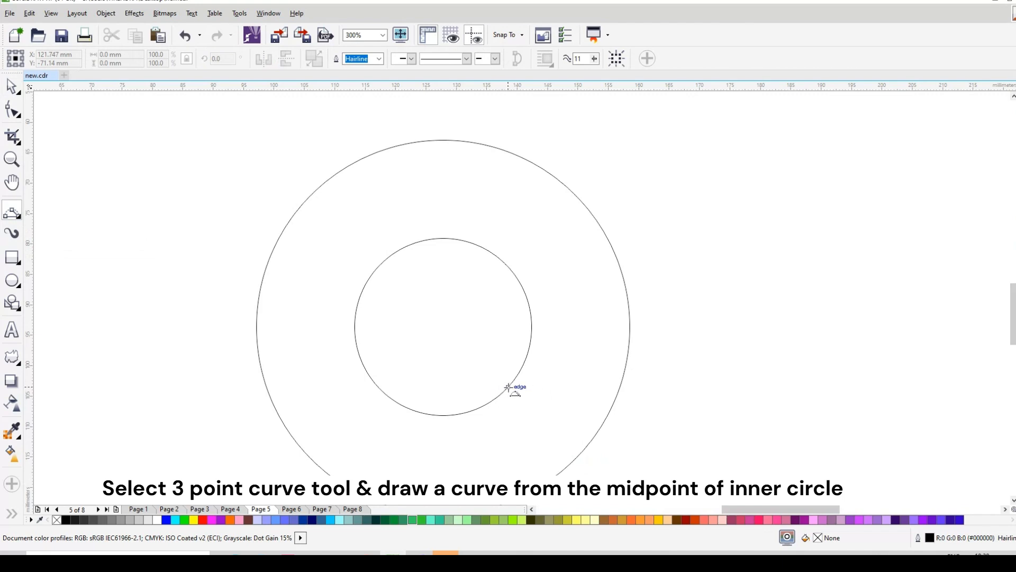
pyautogui.moveTo(506, 390); pyautogui.dragTo(438, 113)
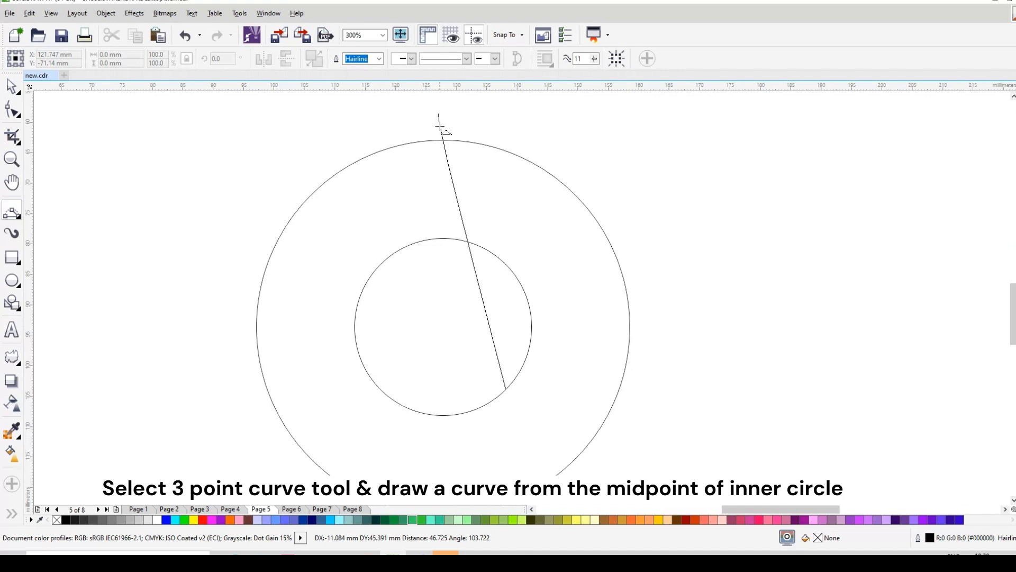
pyautogui.click(442, 144)
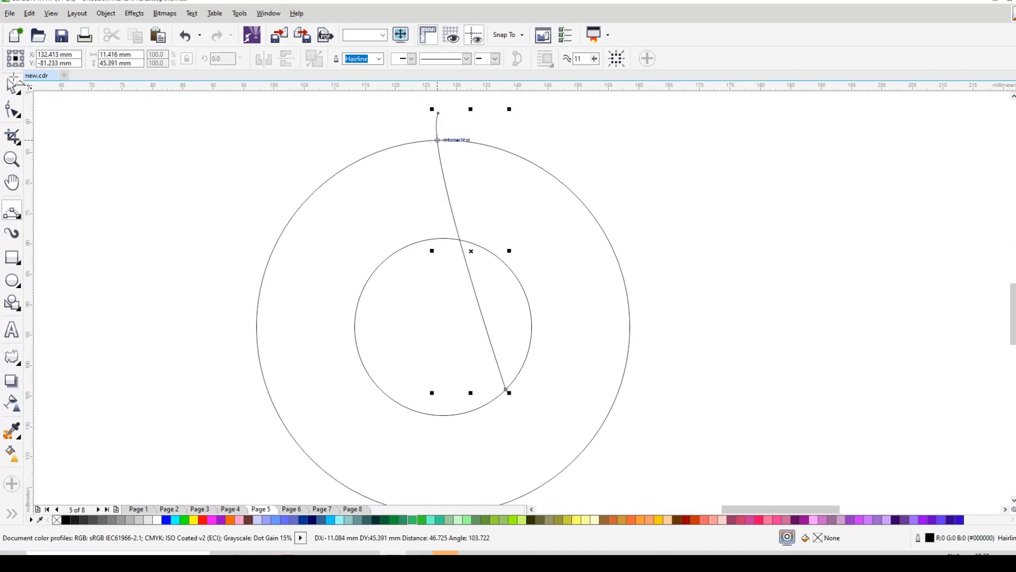
# Reshape the curve through its node handles so it hugs the inner circle's edge and sweeps smoothly up to its tip
pyautogui.press('F10')
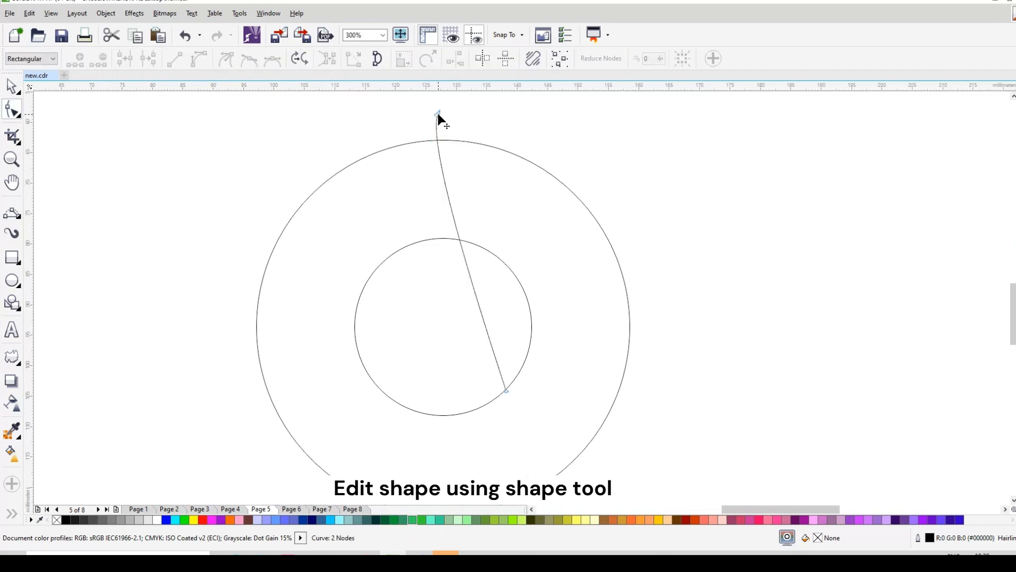
pyautogui.click(437, 113)
pyautogui.moveTo(434, 135); pyautogui.dragTo(599, 320)
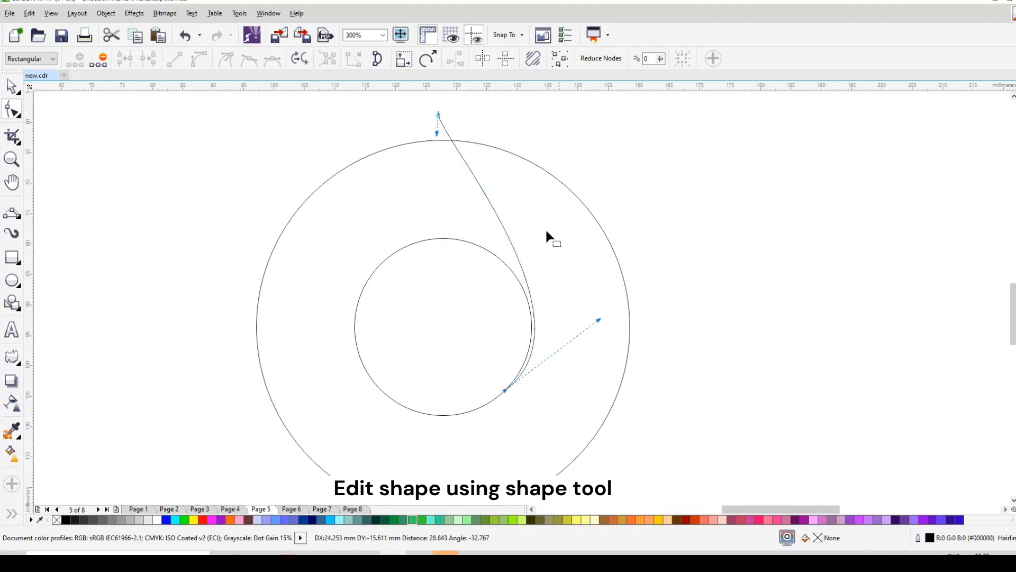
pyautogui.moveTo(437, 134); pyautogui.dragTo(436, 164)
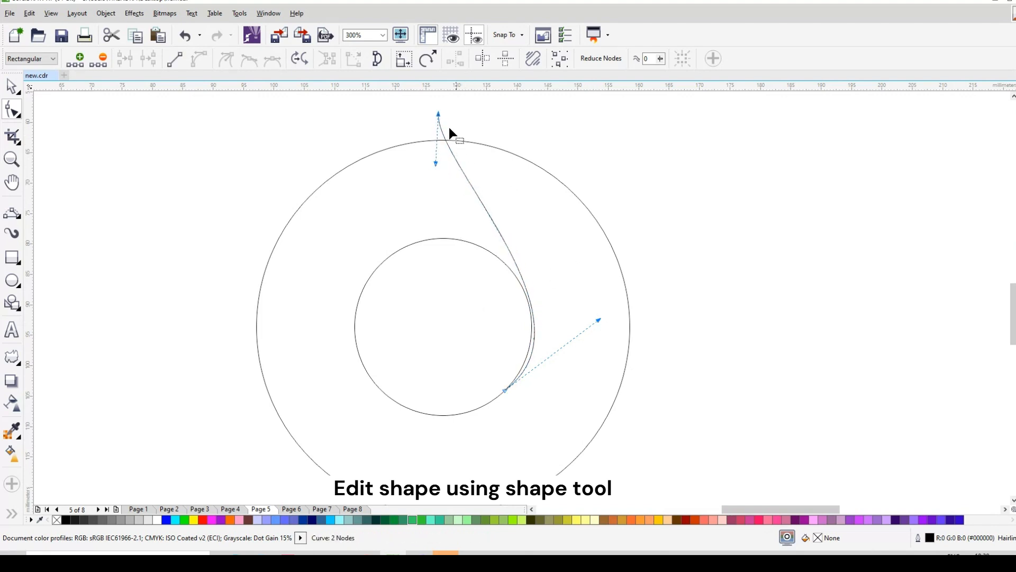
pyautogui.moveTo(599, 321); pyautogui.dragTo(601, 308)
# Draw a second 3-point curve, about 13 by 7 mm, from the first curve's tip to the outer circle's edge
pyautogui.click(9, 217)
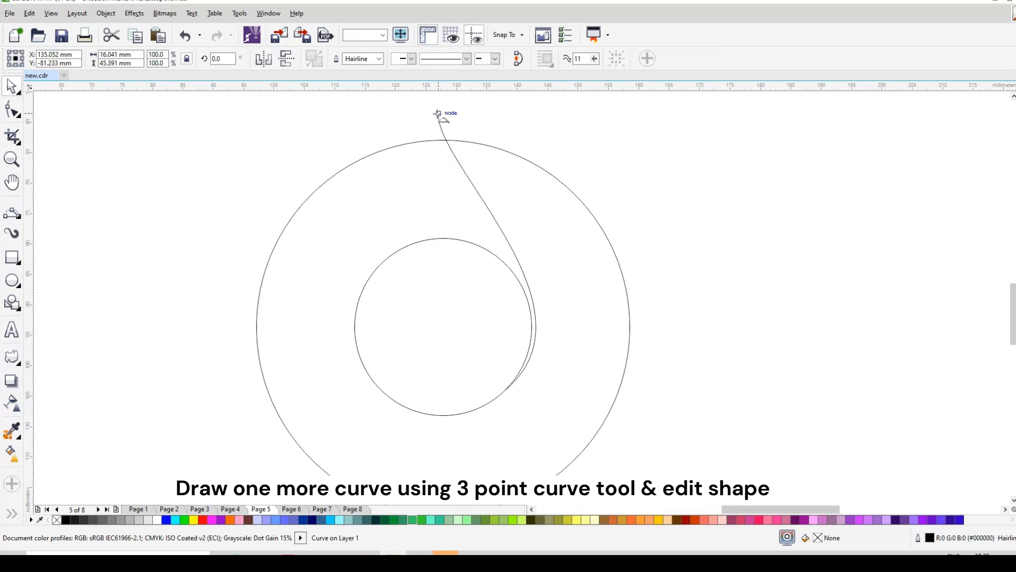
pyautogui.moveTo(439, 113); pyautogui.dragTo(516, 155)
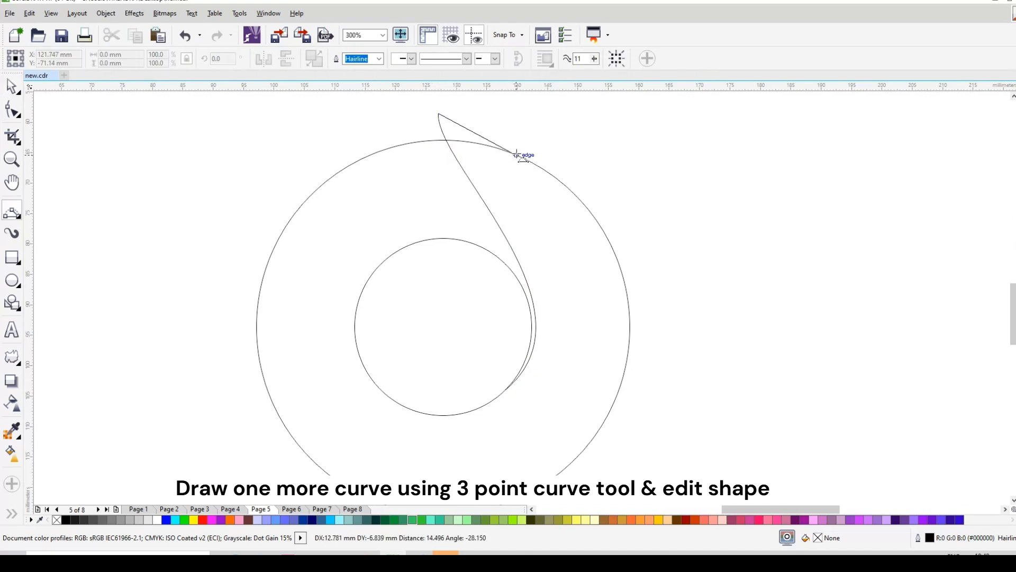
pyautogui.click(455, 127)
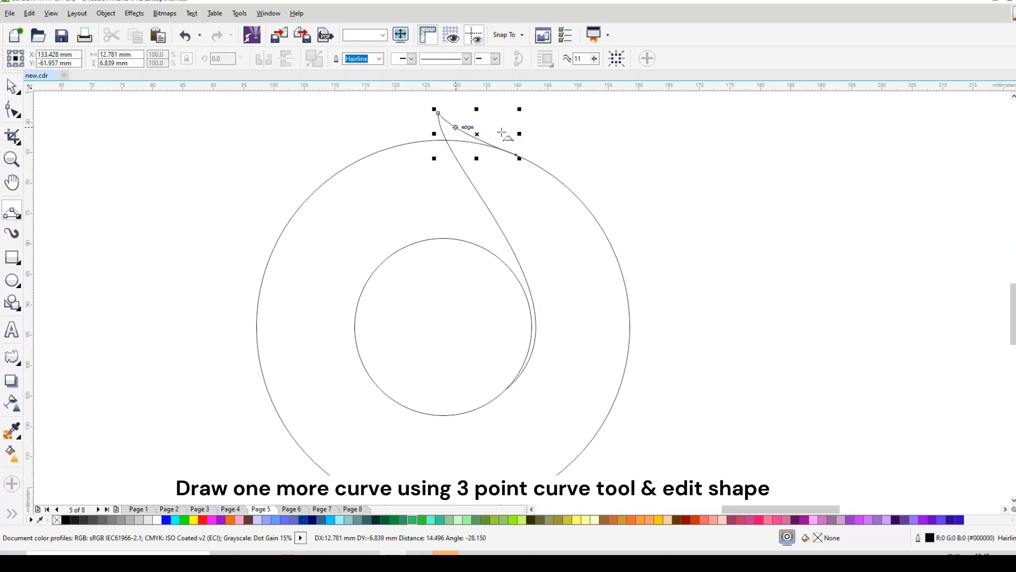
# Adjust both handles of the short second curve so it blends smoothly into the outer circle
pyautogui.scroll(1, 504, 132)
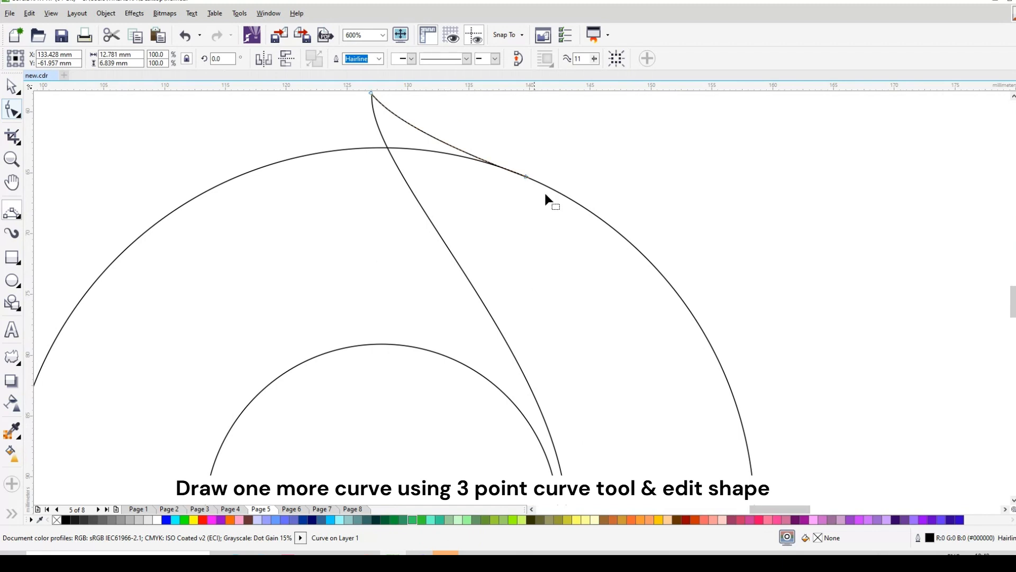
pyautogui.press('F10')
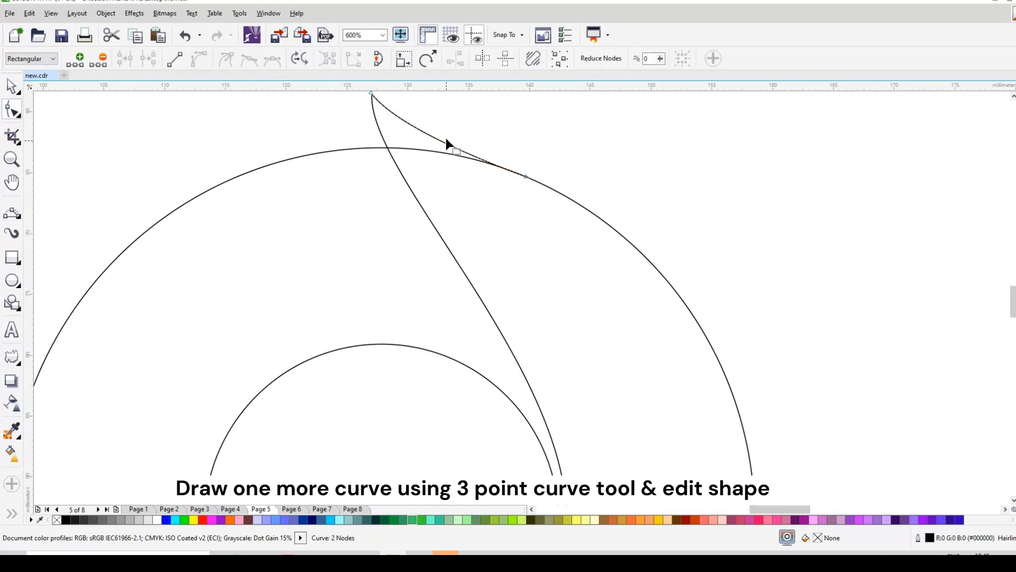
pyautogui.click(544, 189)
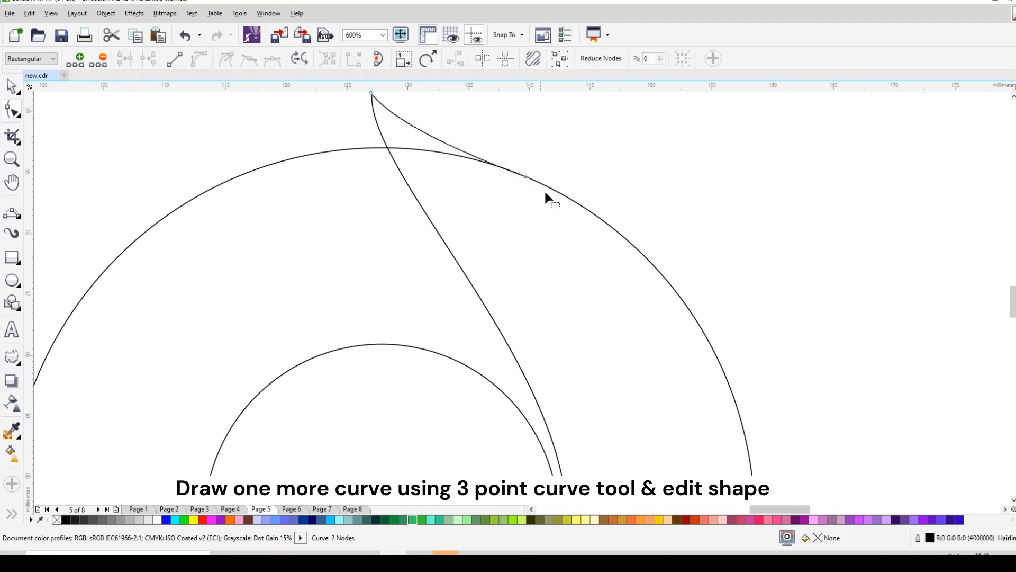
pyautogui.click(451, 149)
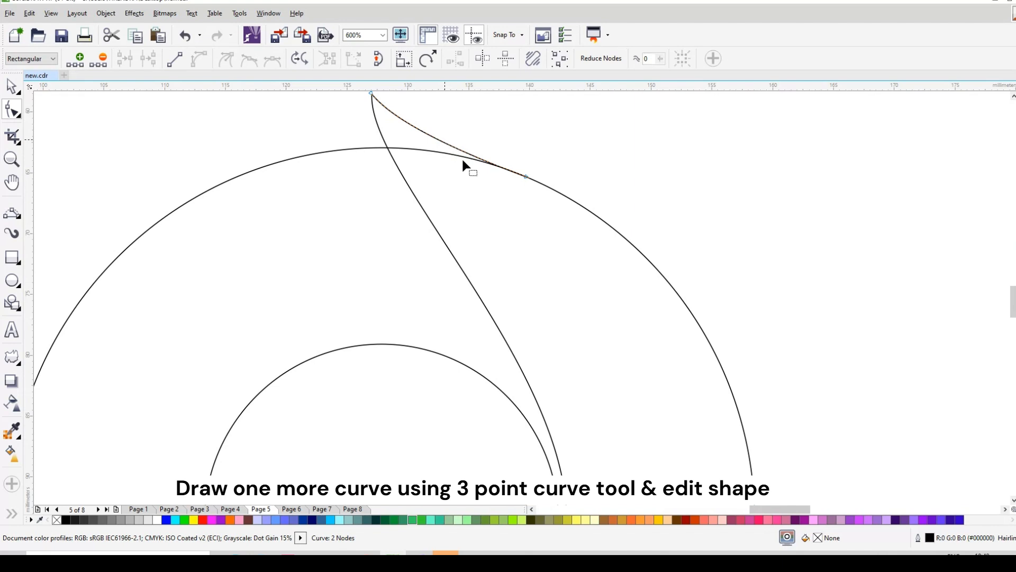
pyautogui.click(526, 177)
pyautogui.moveTo(444, 145); pyautogui.dragTo(447, 142)
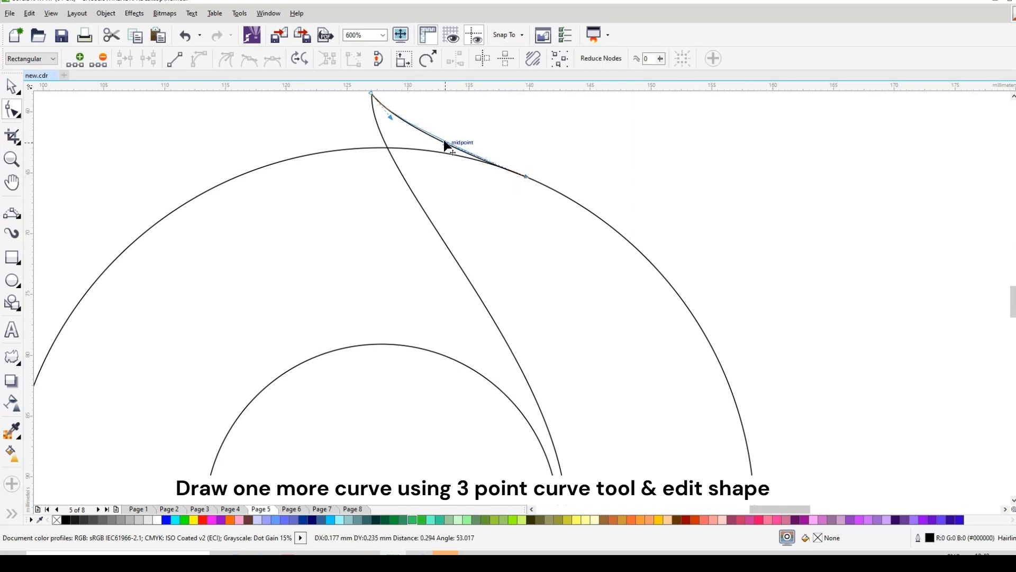
pyautogui.moveTo(390, 117)
pyautogui.mouseDown()
pyautogui.moveTo(386, 127)
pyautogui.moveTo(402, 128)
pyautogui.mouseUp()
# Group the long and short curves without including the circles
pyautogui.scroll(-2, 470, 186)
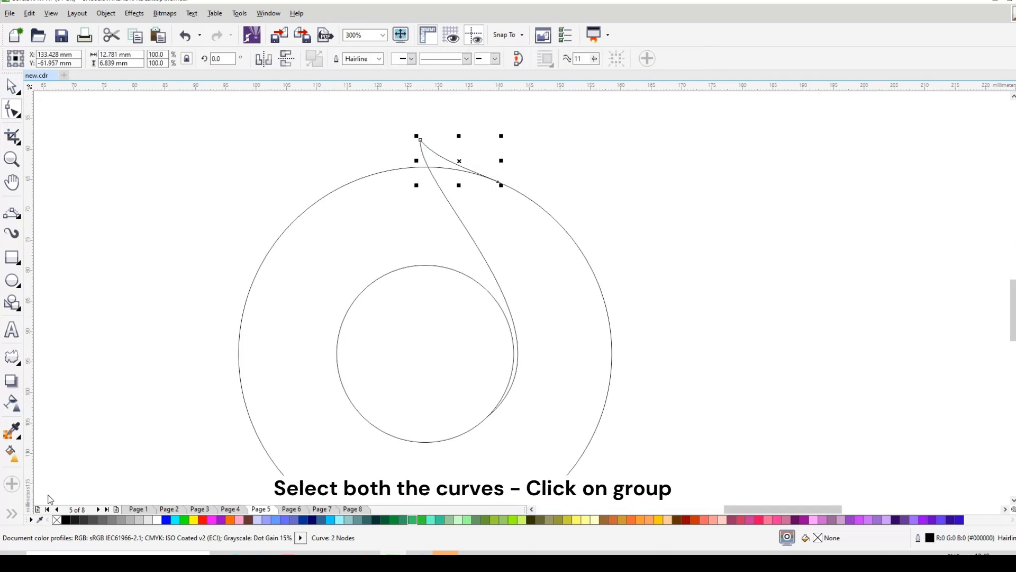
pyautogui.moveTo(374, 125); pyautogui.dragTo(624, 440)
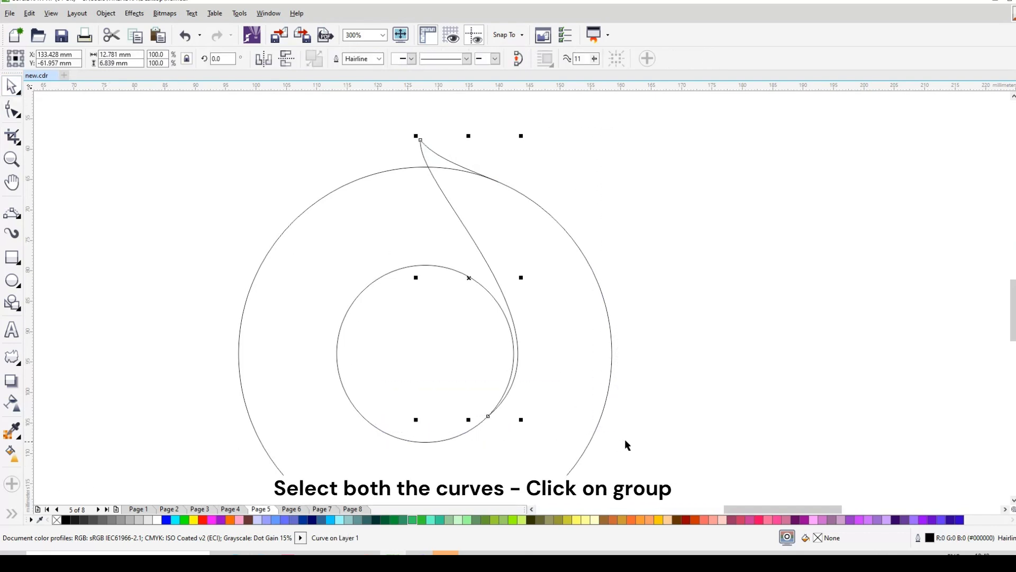
pyautogui.click(567, 58)
# Place the curve group's rotation pivot at the circles' centre and create a copy rotated by 45 degrees
pyautogui.scroll(-2, 500, 158)
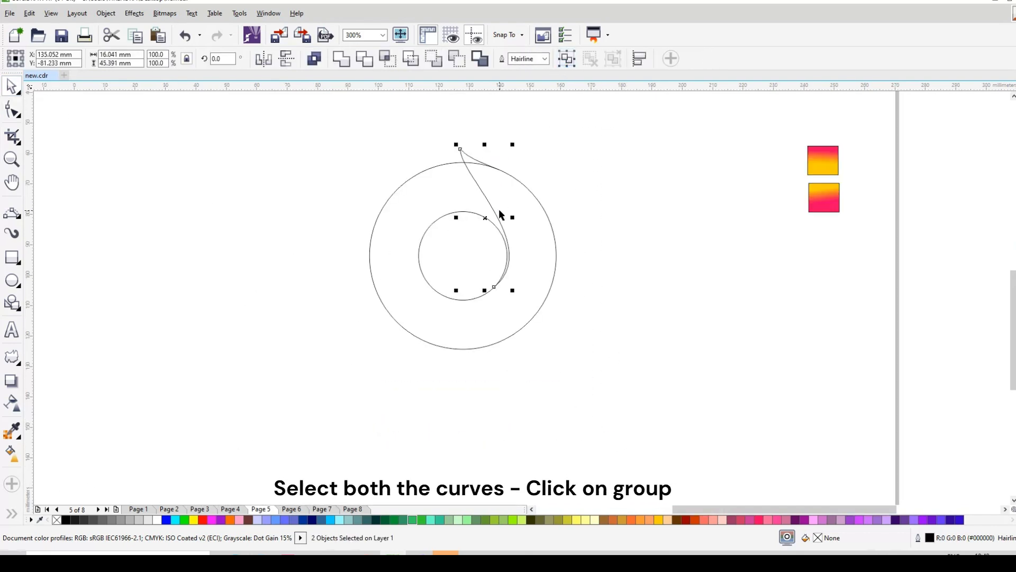
pyautogui.click(500, 203)
pyautogui.moveTo(485, 217); pyautogui.dragTo(479, 230)
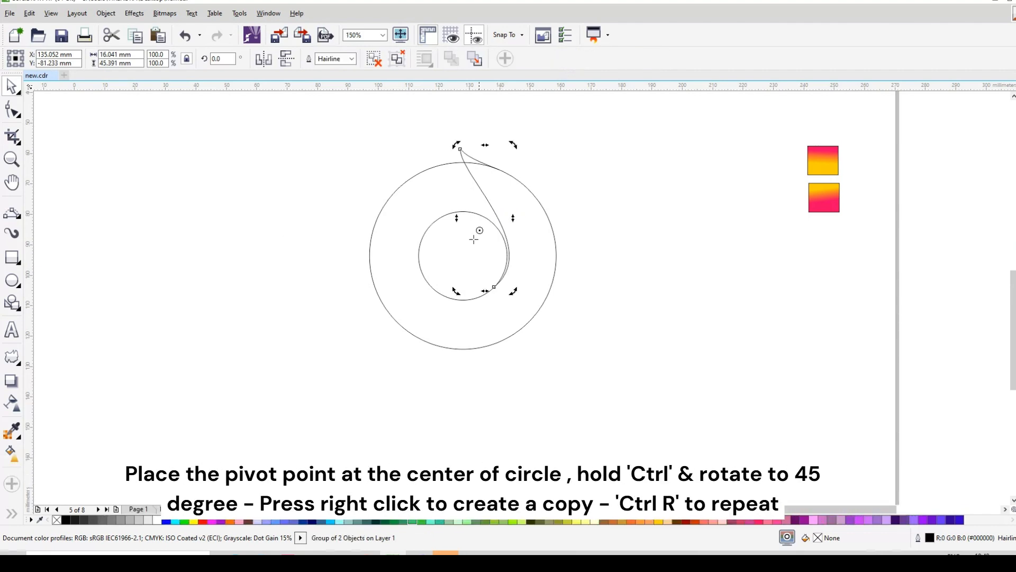
pyautogui.moveTo(457, 145); pyautogui.dragTo(382, 181)
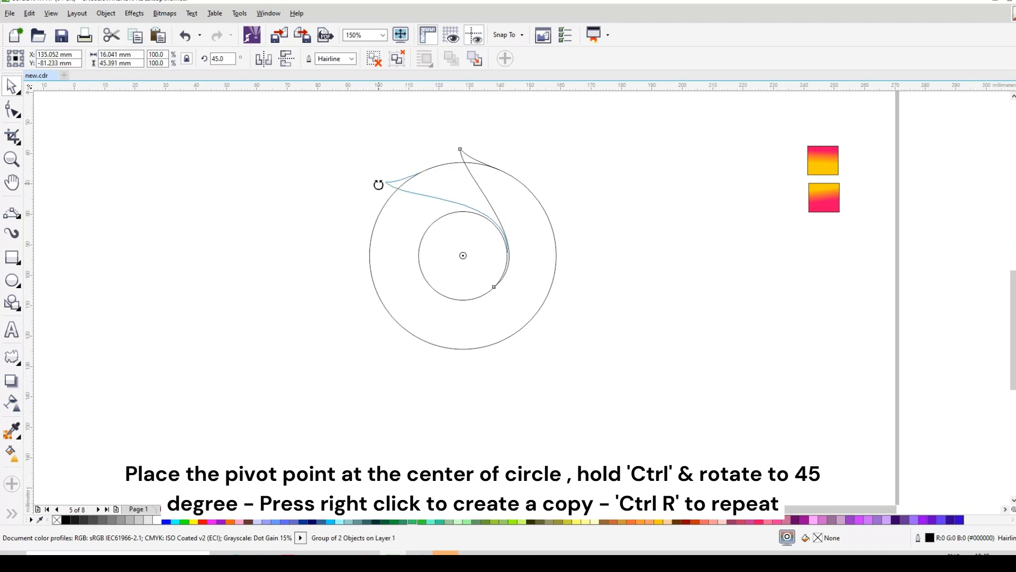
# Repeat the 45-degree rotated copy six more times around the circles to complete eight curve groups
pyautogui.hotkey('ctrl', 'r')
pyautogui.hotkey('ctrl', 'r')
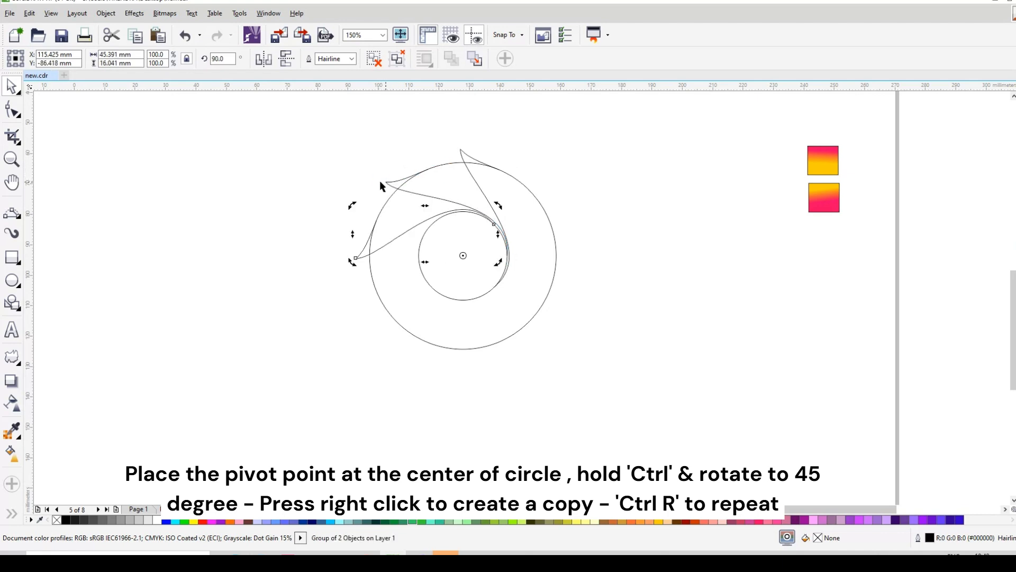
pyautogui.hotkey('ctrl', 'r')
pyautogui.hotkey('ctrl', 'r')
pyautogui.hotkey('ctrl', 'r')
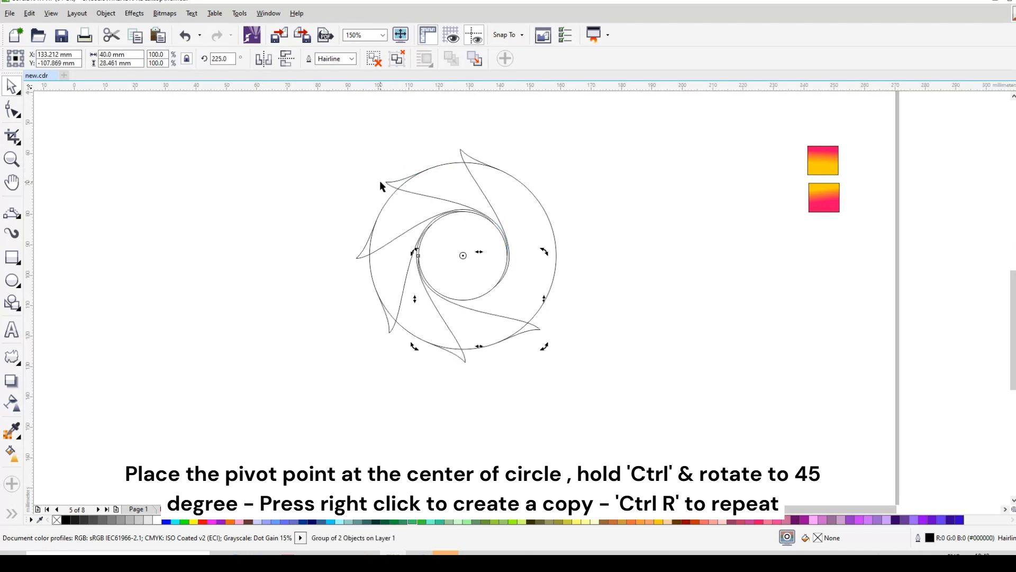
pyautogui.hotkey('ctrl', 'r')
pyautogui.click(272, 226)
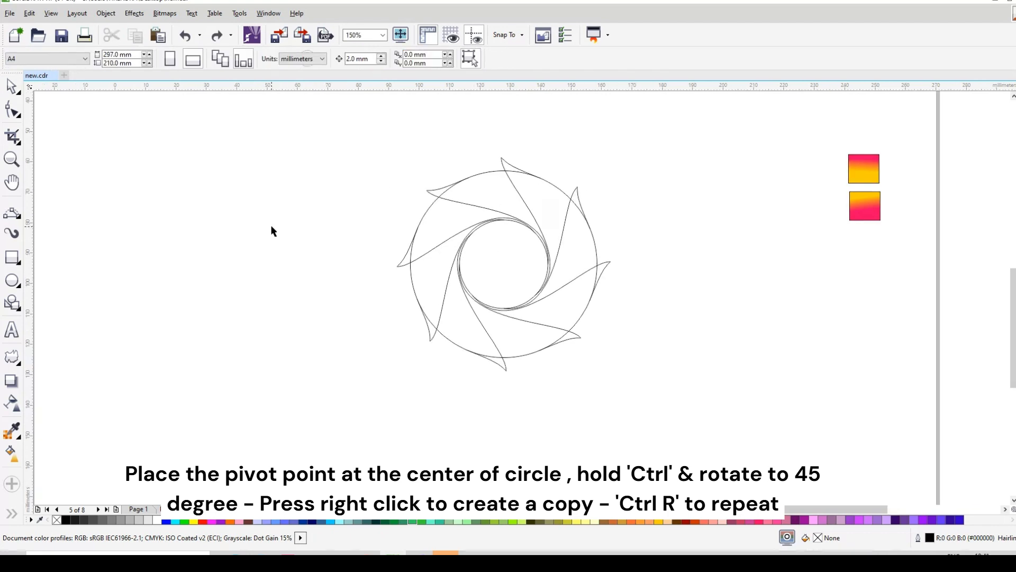
# Fill the upper blade's body and its pointed tip with red (#FF0000) using Smart Fill
pyautogui.scroll(-2, 372, 226)
pyautogui.scroll(2, 400, 219)
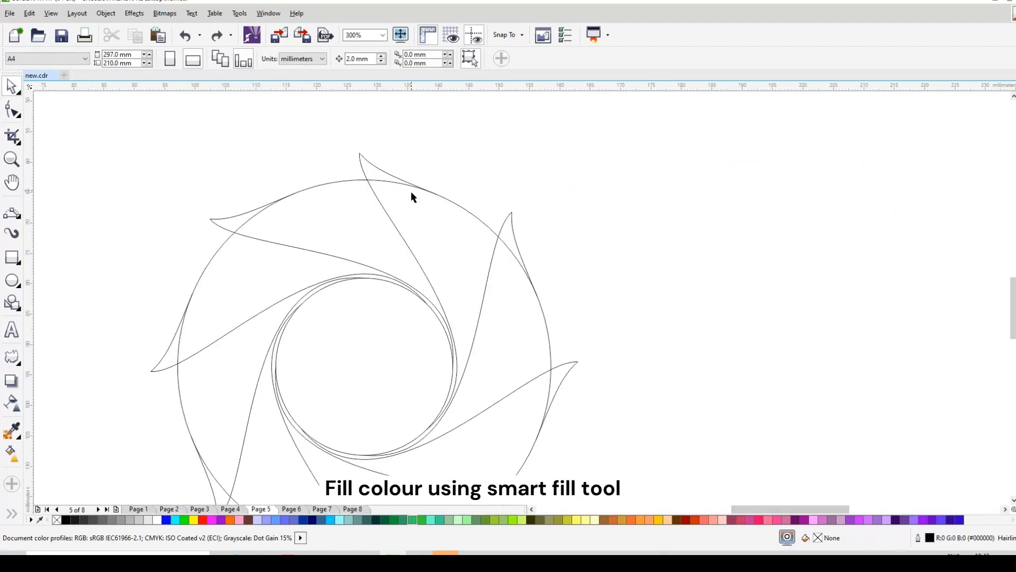
pyautogui.click(13, 514)
pyautogui.click(35, 512)
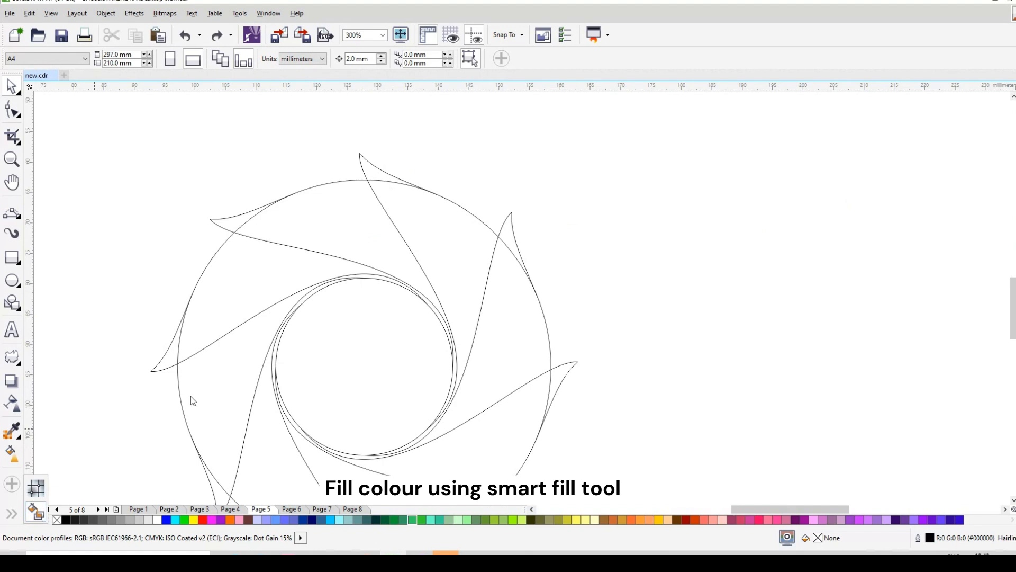
pyautogui.click(452, 269)
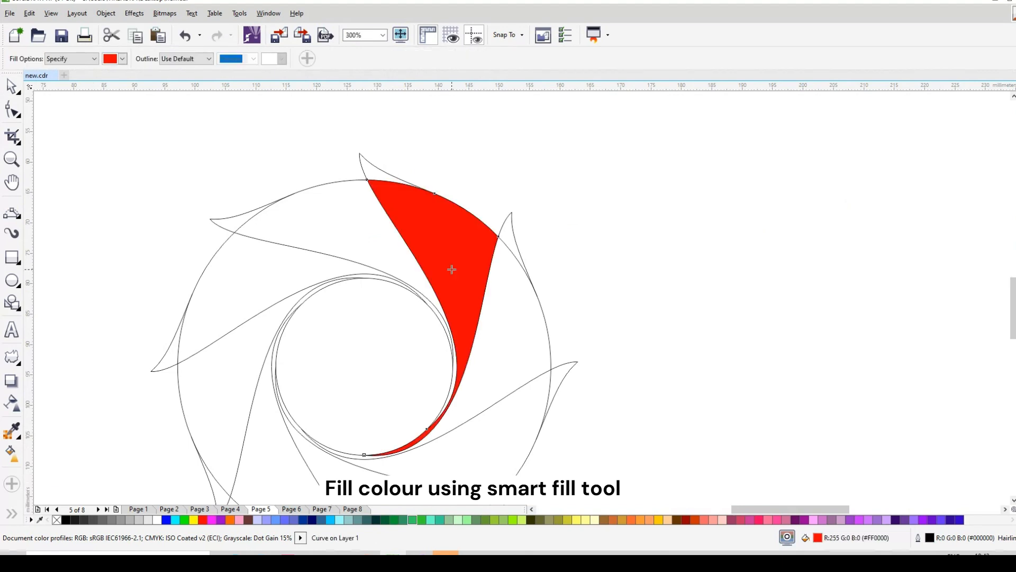
pyautogui.click(372, 173)
# Try to weld the red blade body and its red tip into one shape, and undo the weld
pyautogui.click(12, 86)
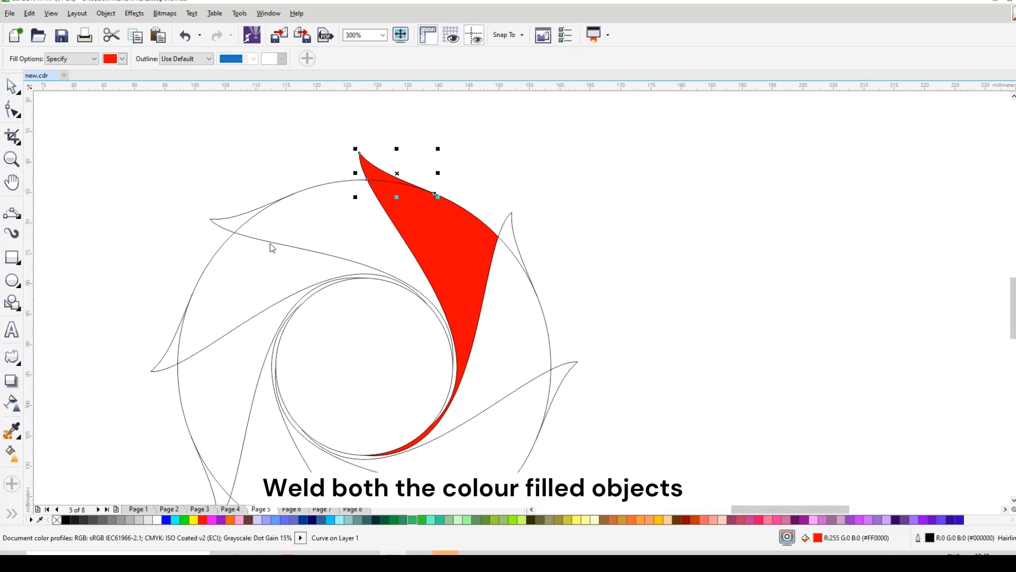
pyautogui.keyDown('shift'); pyautogui.click(451, 297); pyautogui.keyUp('shift')
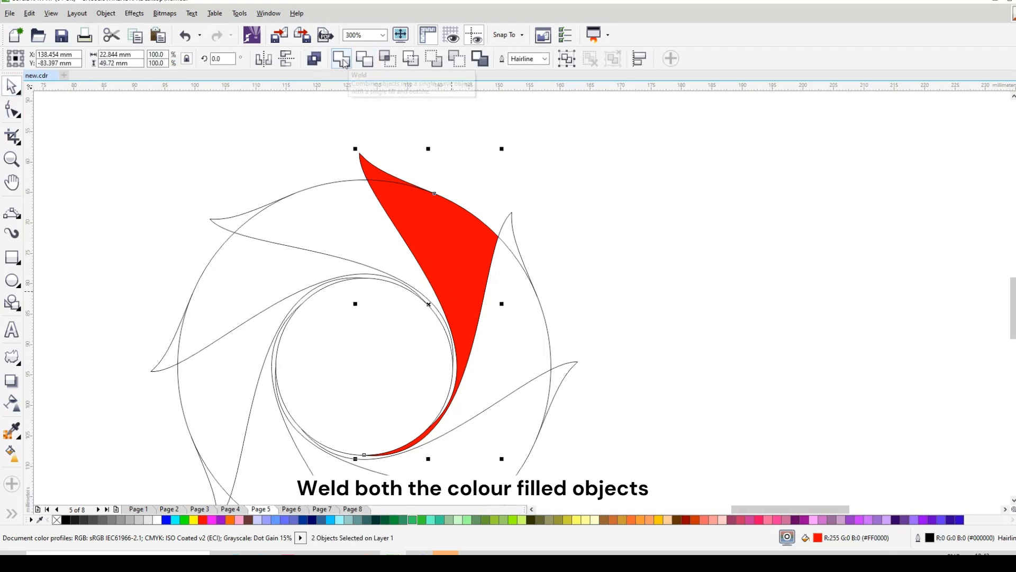
pyautogui.click(317, 58)
pyautogui.hotkey('ctrl', 'z')
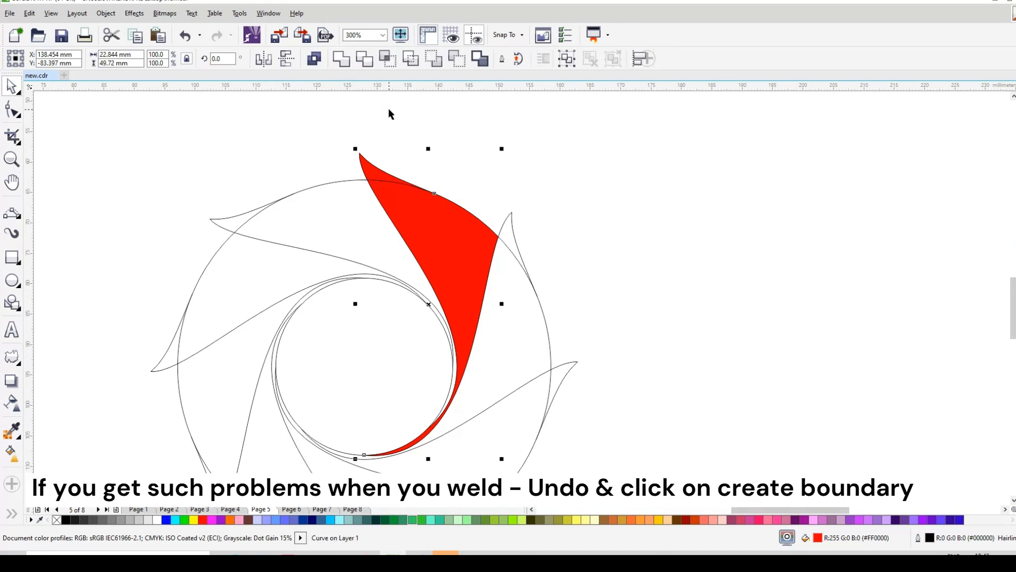
# Create a boundary shape around the red blade body and its tip, try moving it aside, and undo the move
pyautogui.click(479, 59)
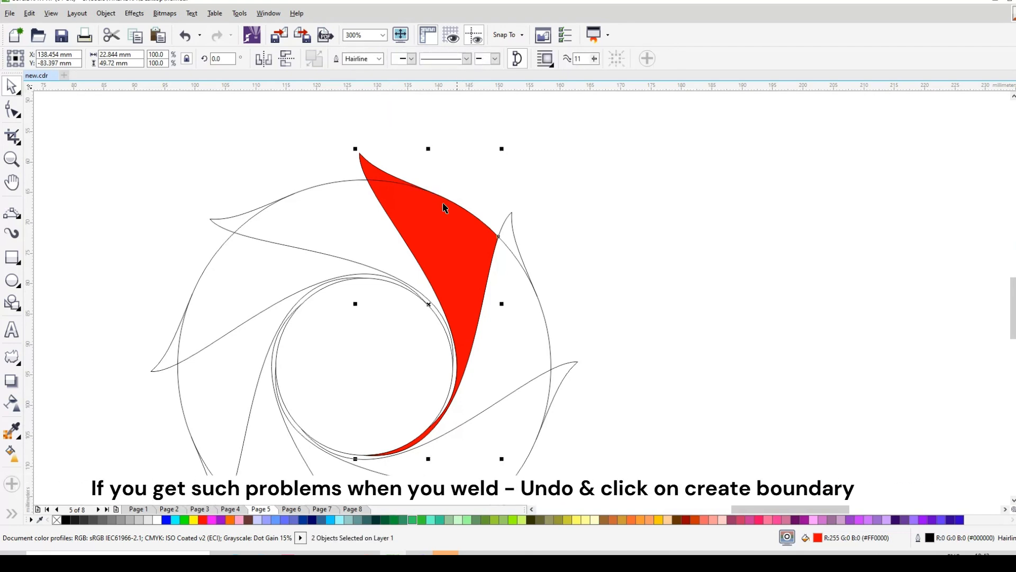
pyautogui.moveTo(445, 235); pyautogui.dragTo(576, 210)
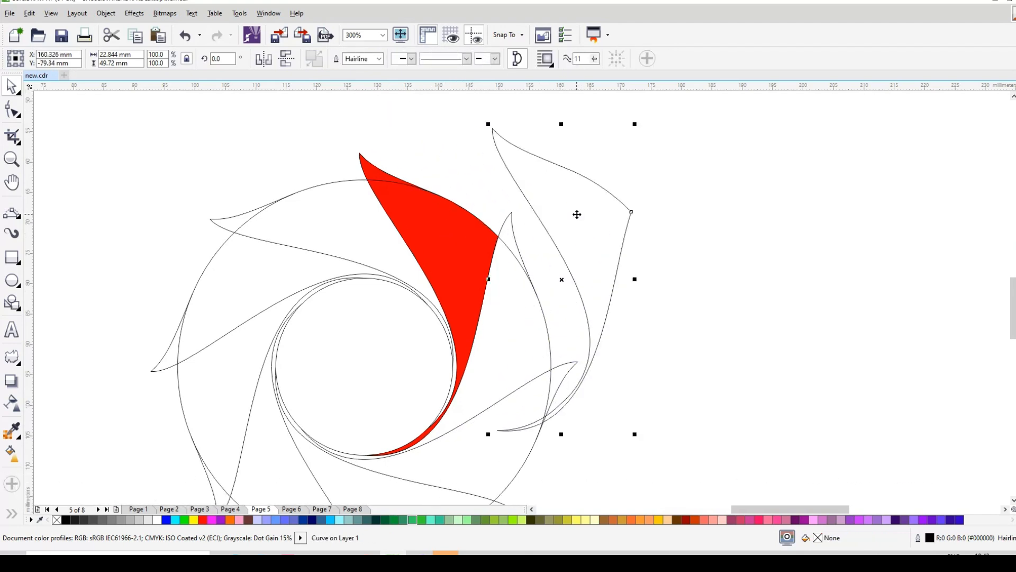
pyautogui.hotkey('ctrl', 'z')
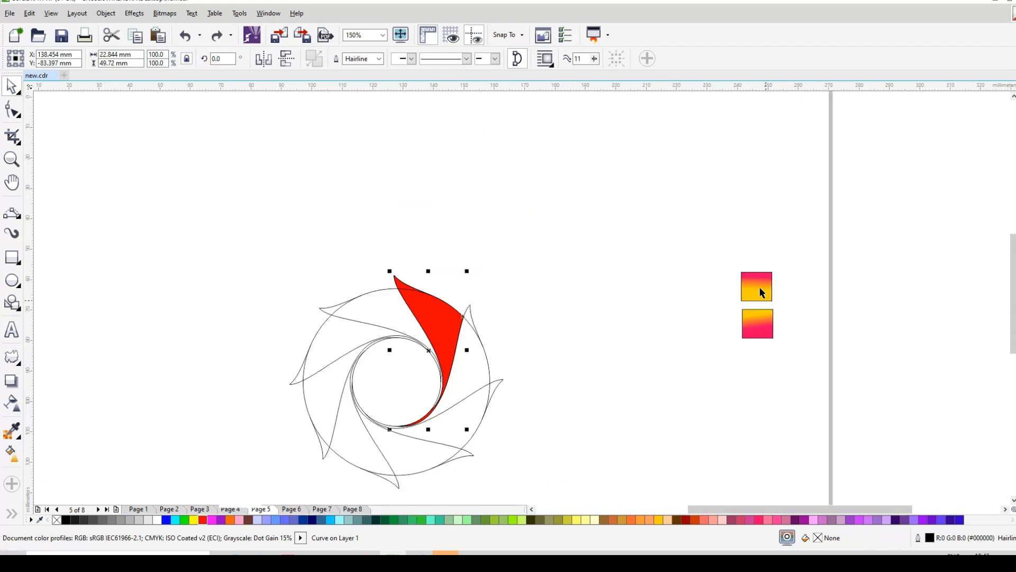
# Copy the pink-to-yellow fountain fill from the upper sample square onto the new blade boundary shape
pyautogui.click(758, 286)
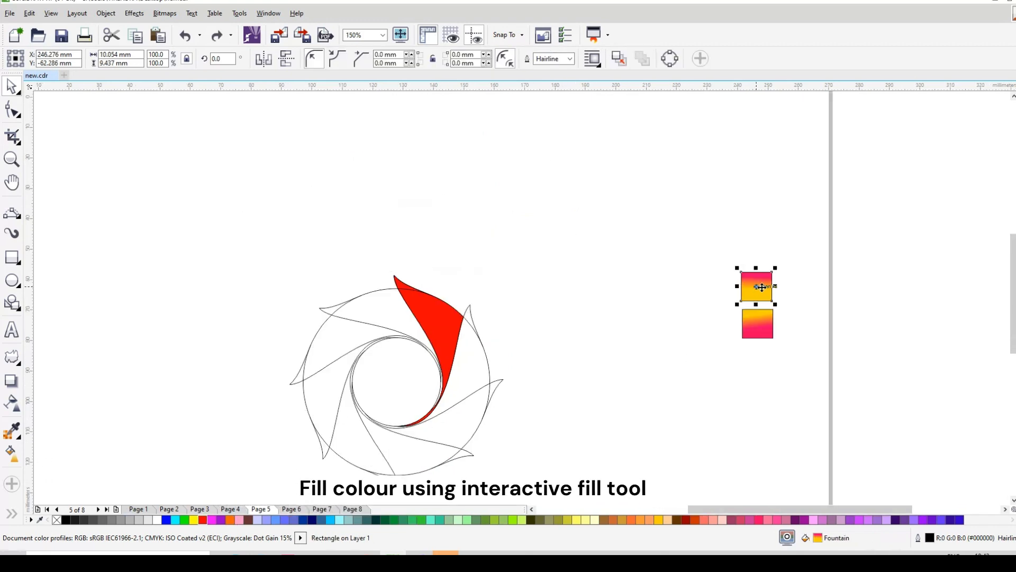
pyautogui.moveTo(761, 287); pyautogui.dragTo(439, 325)
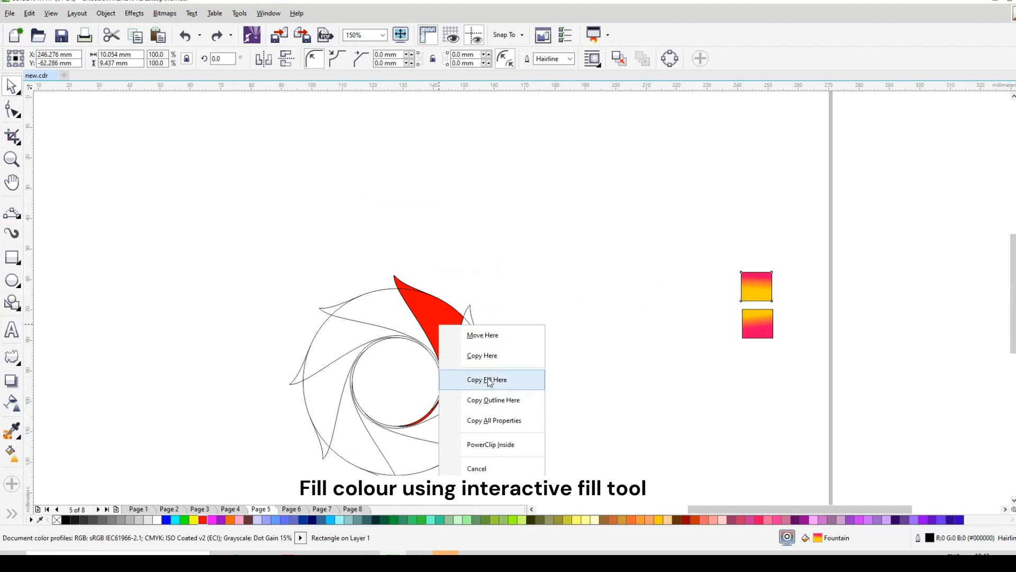
pyautogui.click(487, 380)
pyautogui.scroll(1, 440, 338)
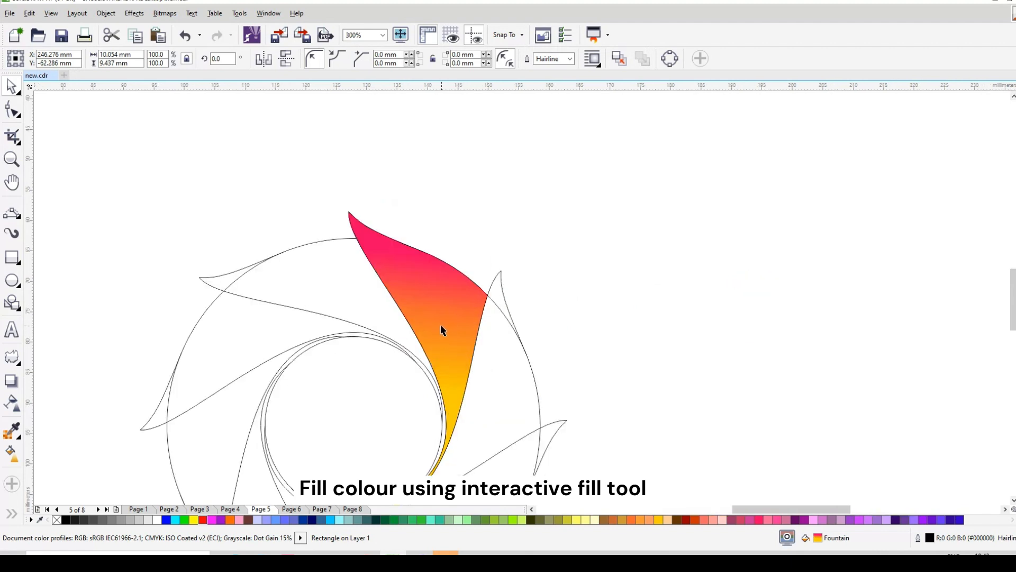
# Place the gradient blade's rotation pivot at the circles' centre and create a copy rotated counterclockwise by 45 degrees
pyautogui.click(444, 315)
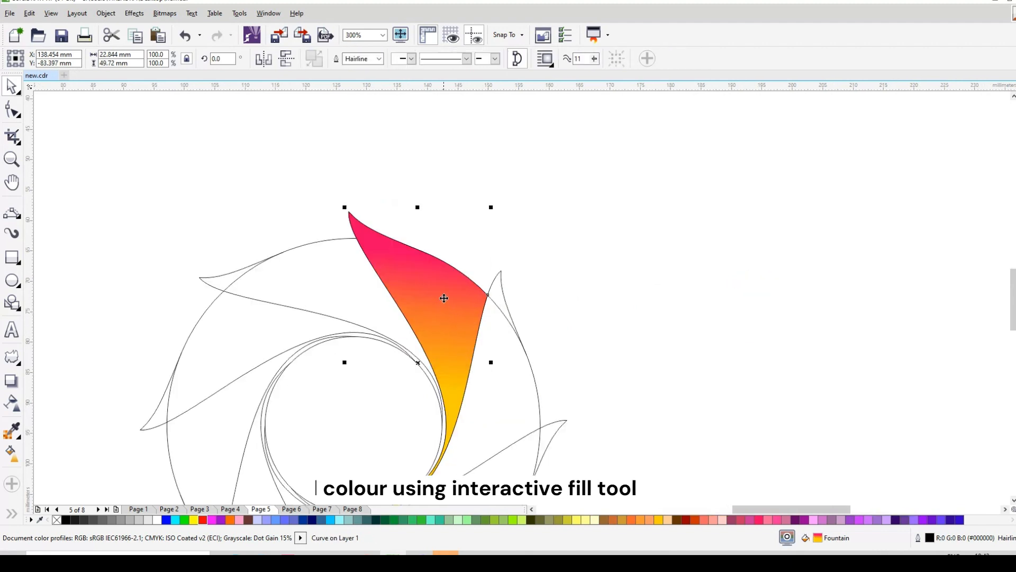
pyautogui.scroll(-1, 445, 308)
pyautogui.click(432, 329)
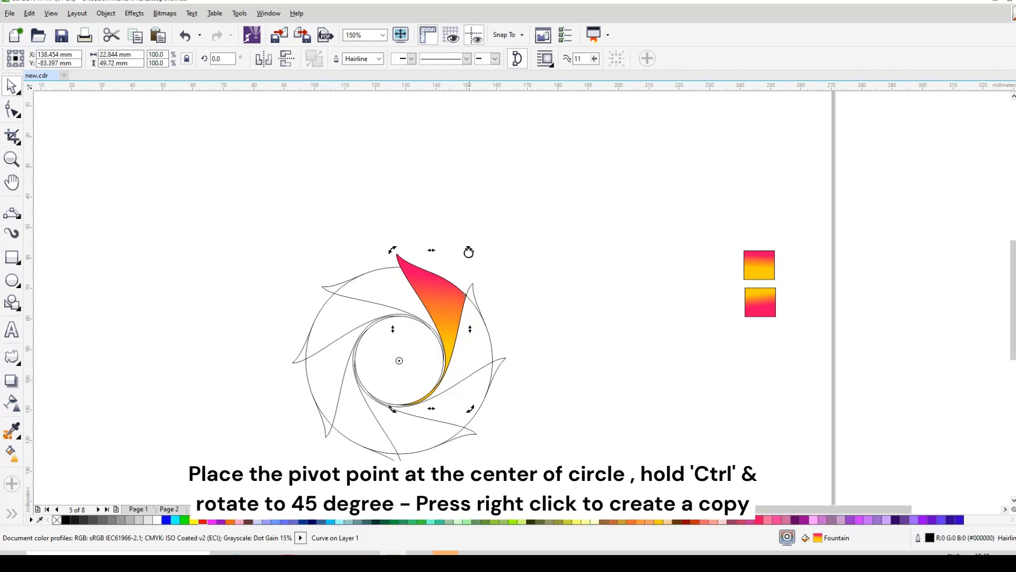
pyautogui.moveTo(469, 252); pyautogui.dragTo(374, 256)
pyautogui.rightClick(374, 256)
pyautogui.click(365, 262)
# Copy the reversed yellow-to-pink fountain fill from the lower sample square onto the rotated blade
pyautogui.click(751, 302)
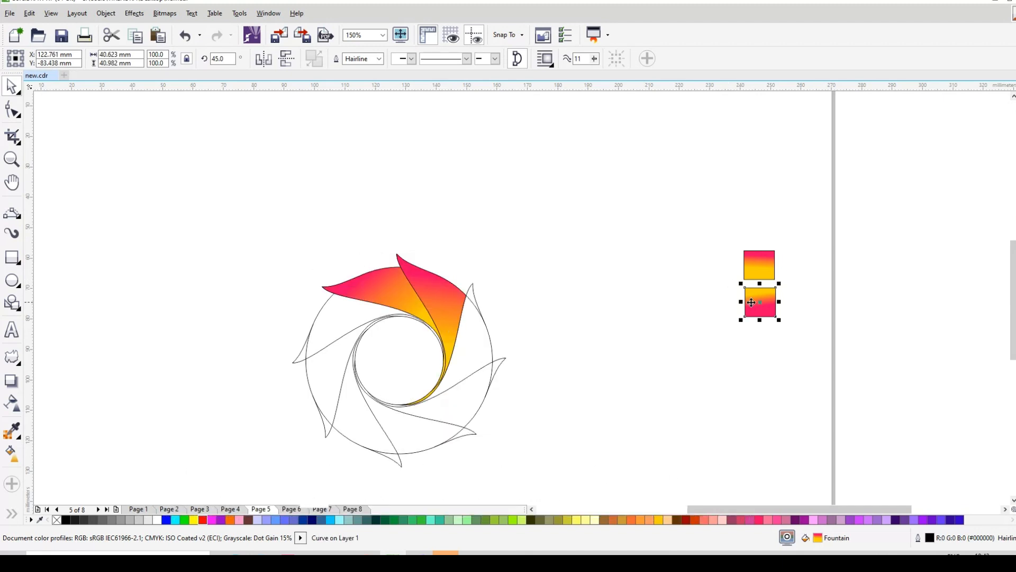
pyautogui.moveTo(751, 302); pyautogui.dragTo(390, 298)
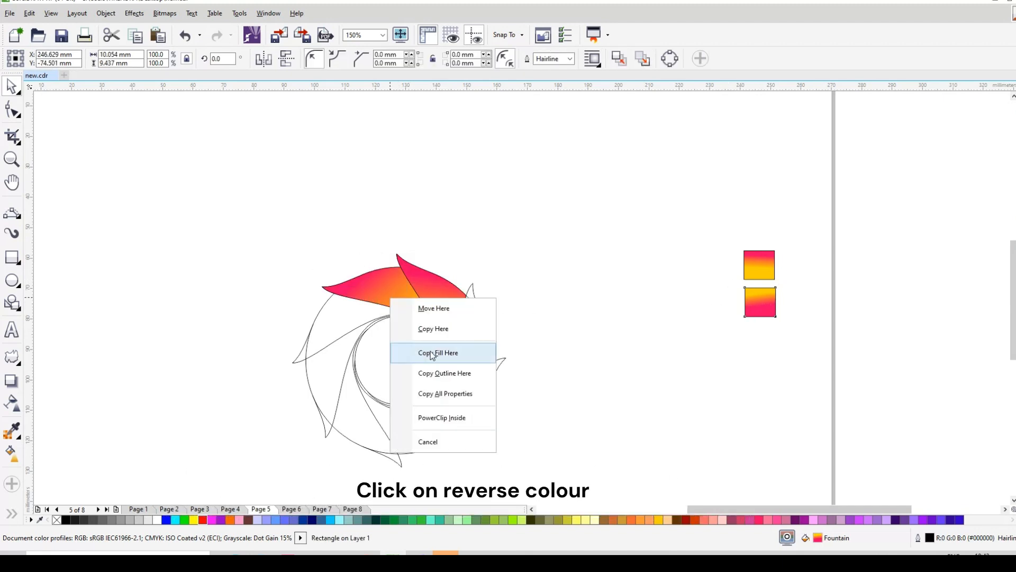
pyautogui.click(433, 353)
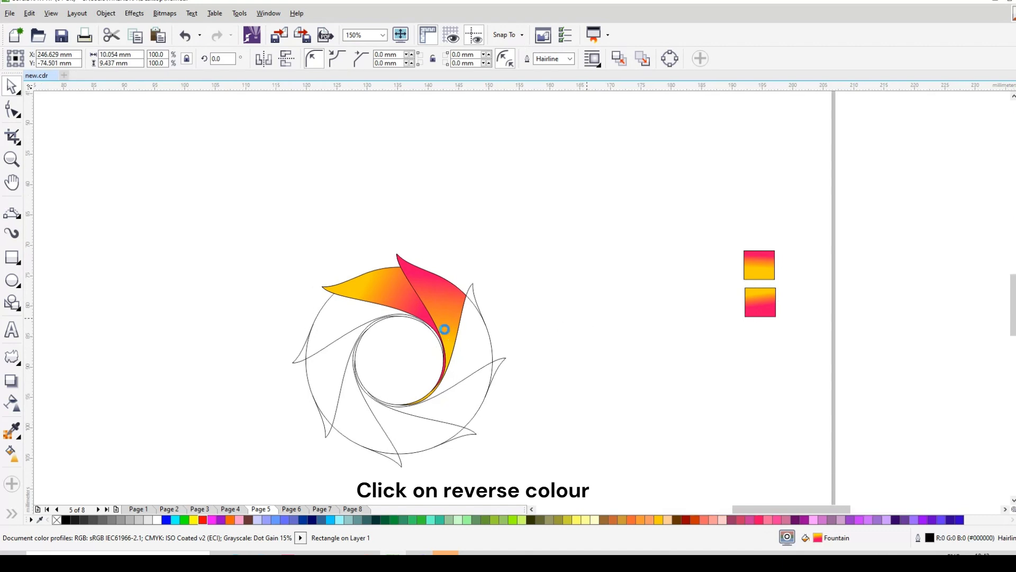
# Examine the gradients of the upper blade and the rotated blade with the Interactive Fill tool
pyautogui.scroll(2, 444, 332)
pyautogui.click(13, 452)
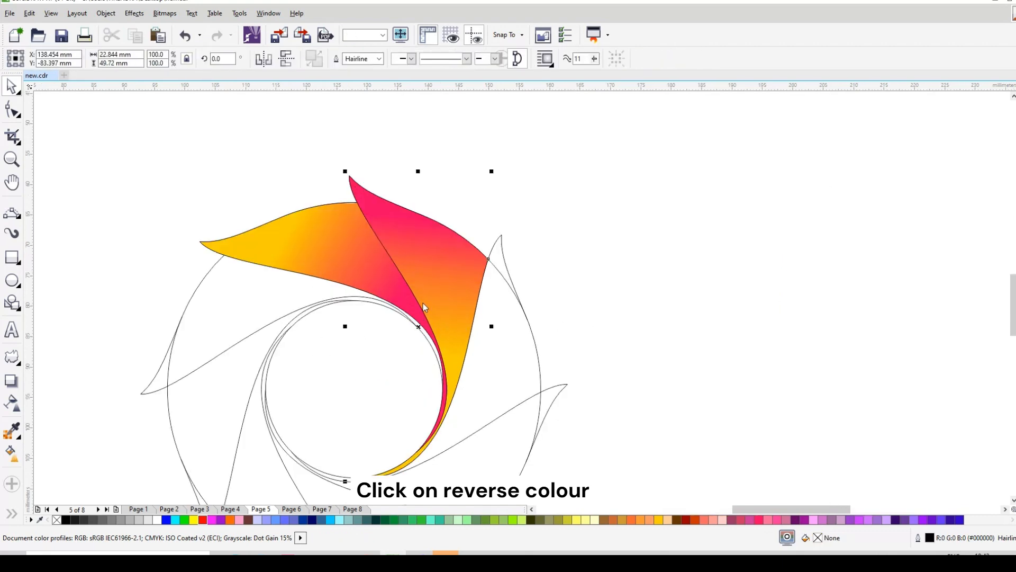
pyautogui.click(447, 291)
pyautogui.click(356, 264)
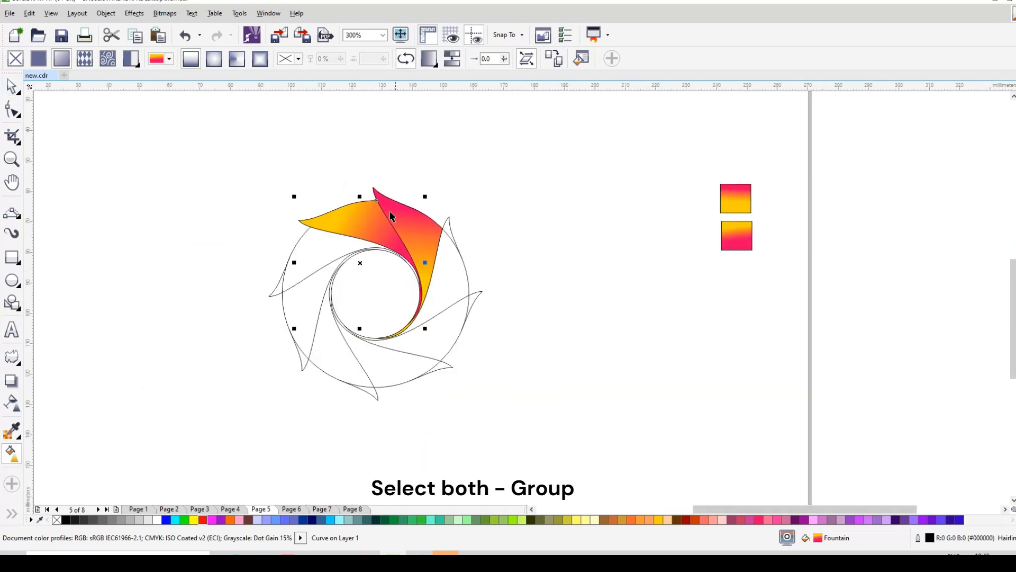
# Select both gradient blades, remove their outlines and group them
pyautogui.press('space')
pyautogui.keyDown('shift'); pyautogui.click(414, 227); pyautogui.keyUp('shift')
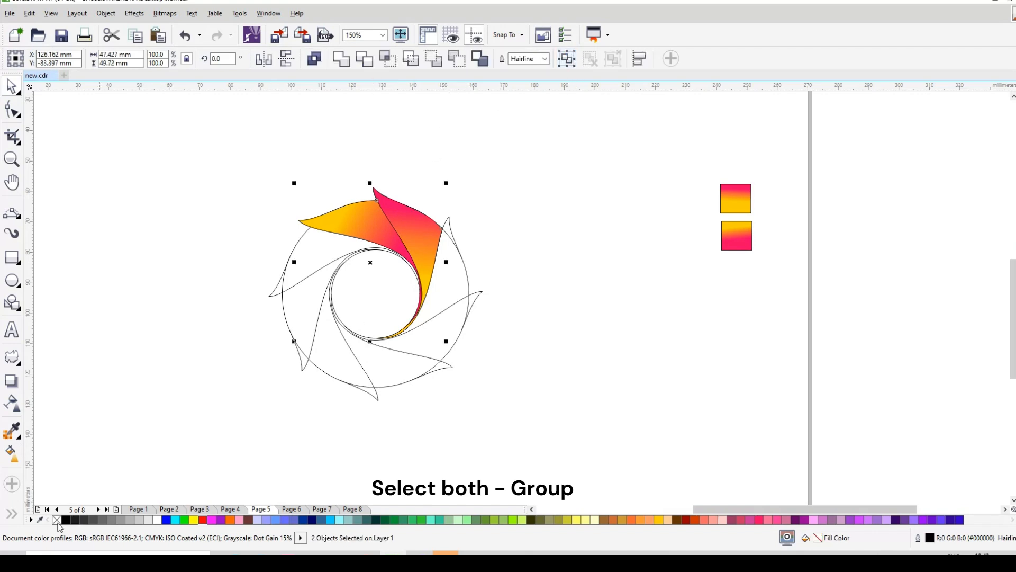
pyautogui.hotkey('ctrl', 'g')
# Rotate a copy of the blade group by 90 degrees about the circles' centre and repeat it twice to complete the ring
pyautogui.click(360, 289)
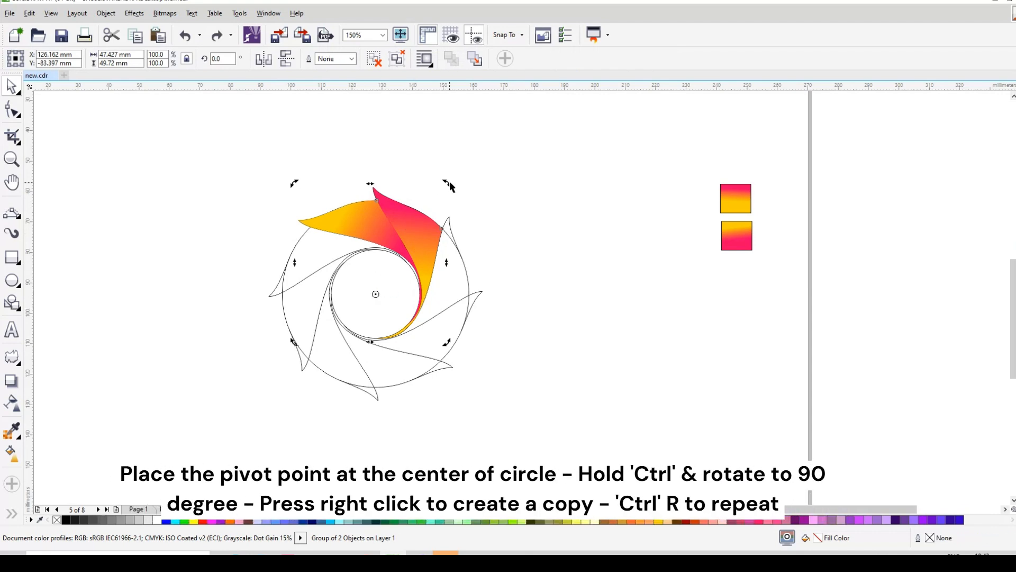
pyautogui.moveTo(447, 185); pyautogui.dragTo(330, 272)
pyautogui.rightClick(329, 271)
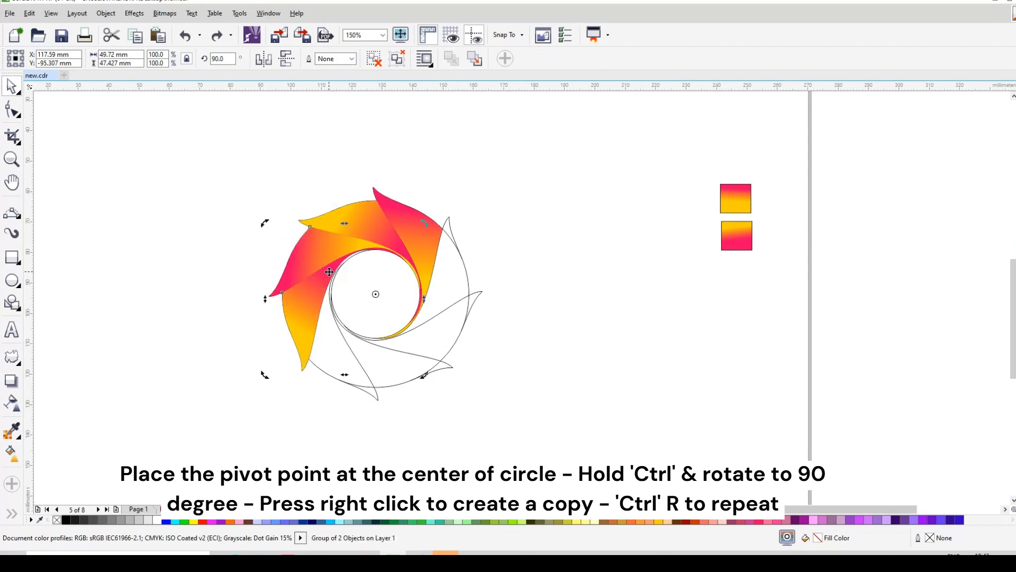
pyautogui.hotkey('ctrl', 'r')
pyautogui.hotkey('ctrl', 'r')
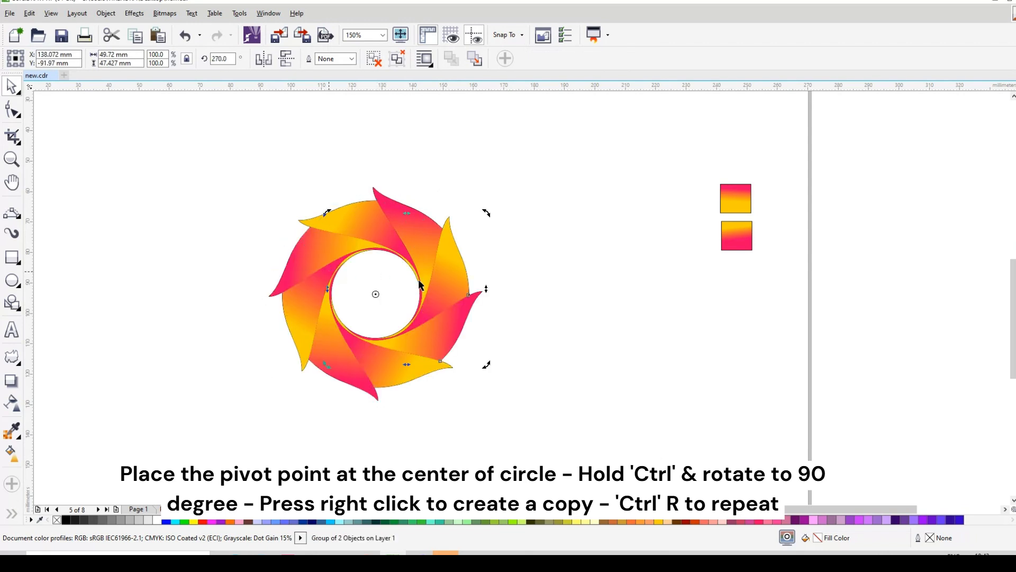
# Move the four blade groups about 73 mm to the right and delete the leftover construction curves and red blade
pyautogui.keyDown('shift'); pyautogui.click(310, 286); pyautogui.keyUp('shift')
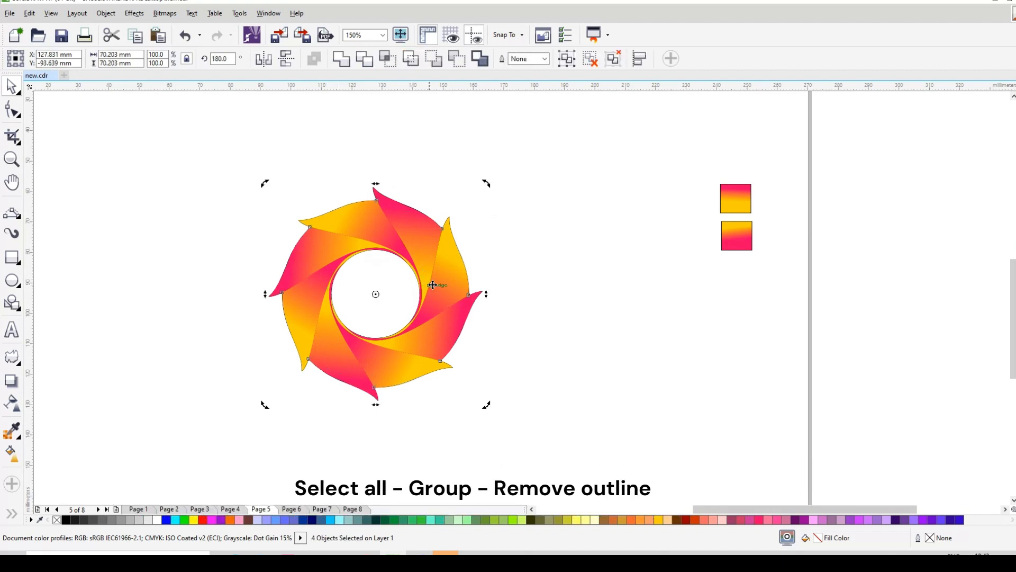
pyautogui.moveTo(433, 285); pyautogui.dragTo(657, 284)
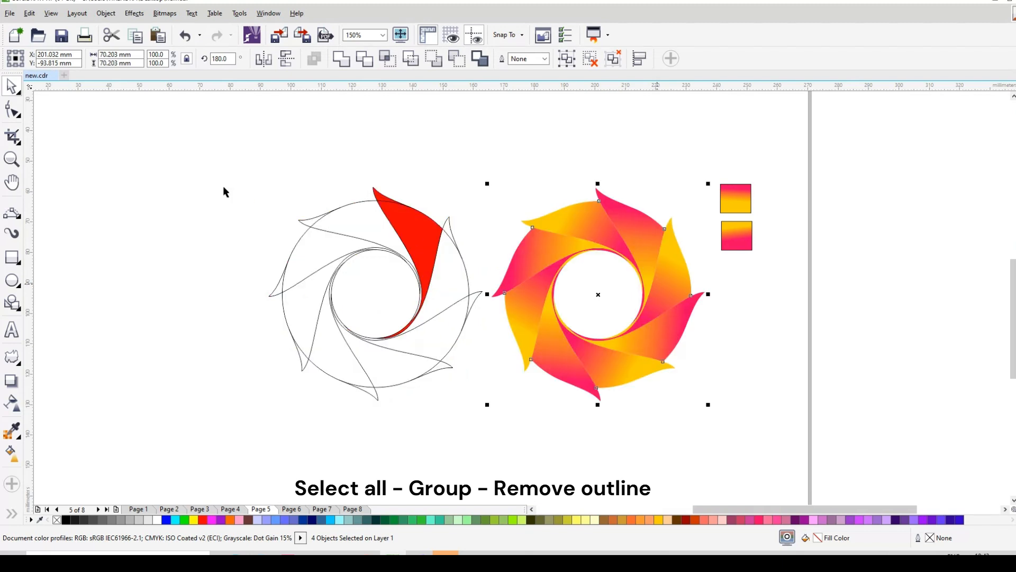
pyautogui.moveTo(222, 185); pyautogui.dragTo(494, 413)
pyautogui.press('Delete')
# Move the four blade groups back toward the cleared drawing area and group them into one logo
pyautogui.moveTo(424, 156); pyautogui.dragTo(715, 441)
pyautogui.moveTo(470, 293); pyautogui.dragTo(477, 288)
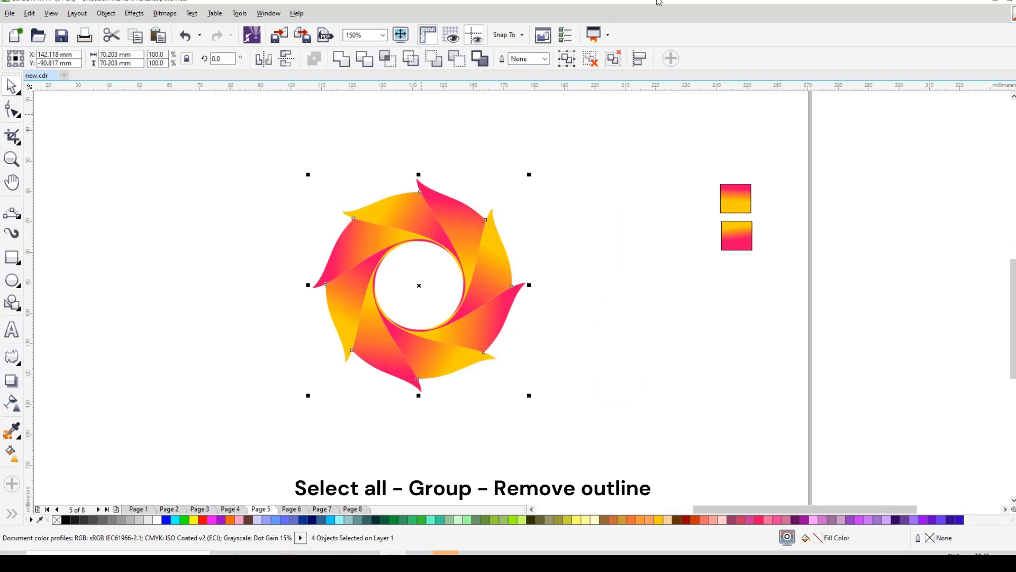
pyautogui.hotkey('ctrl', 'g')
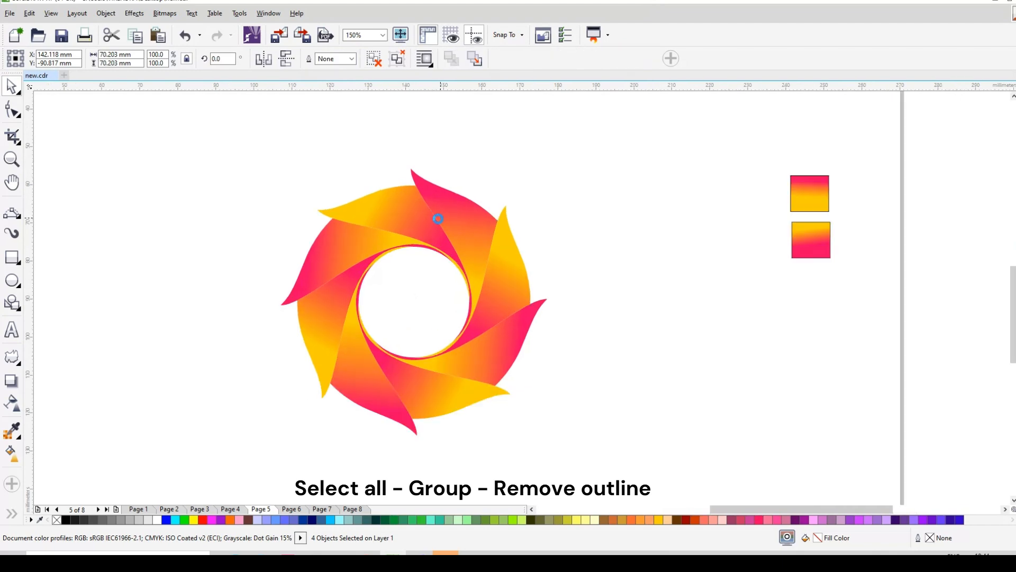
pyautogui.scroll(1, 441, 219)
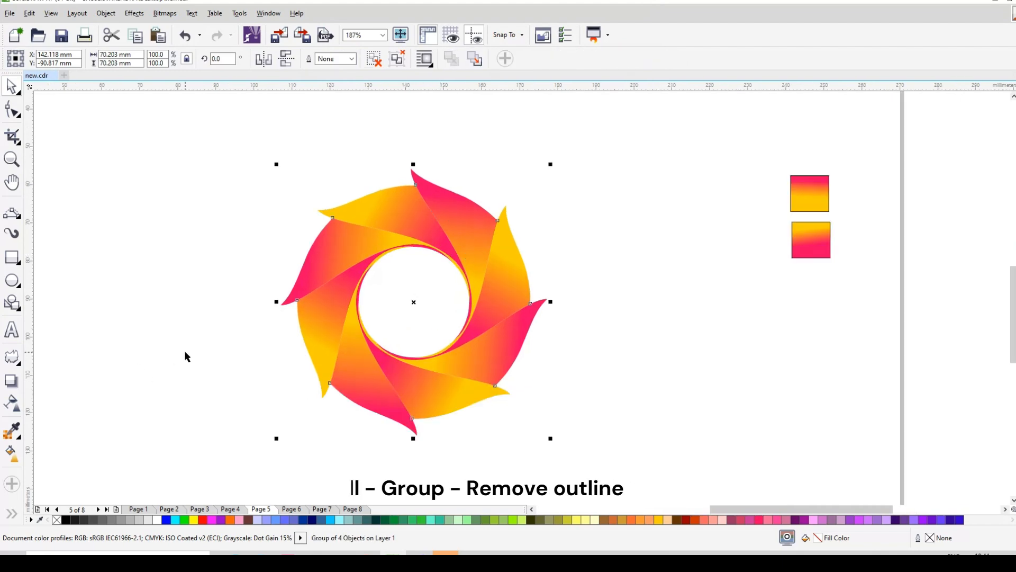